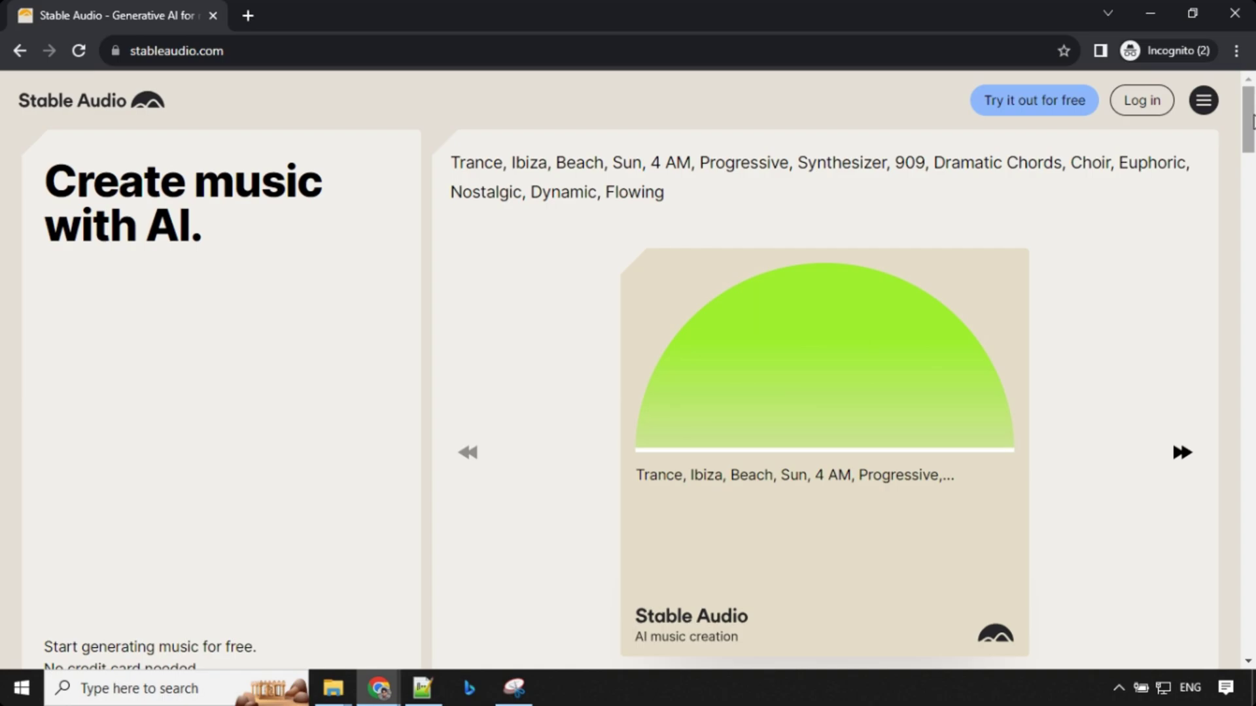
Step: Scroll down the Stable Audio landing page through its feature sections to Our mission
scroll(1252, 121, "down", 5)
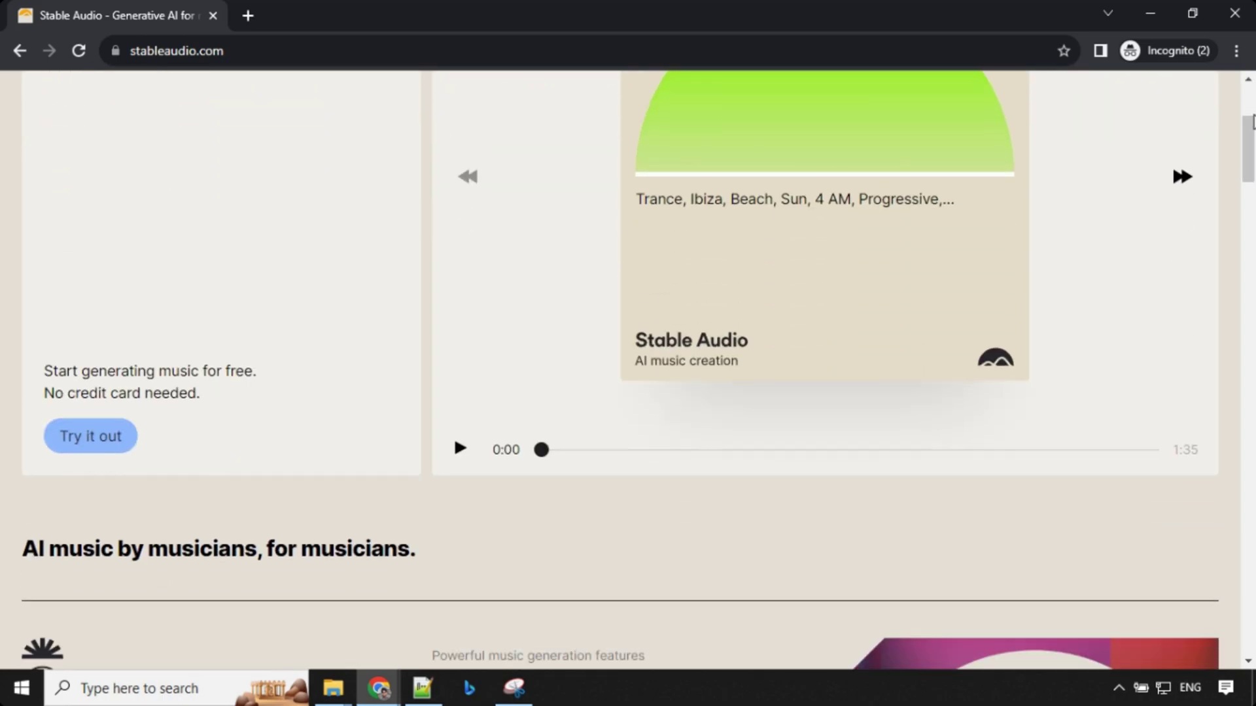
scroll(1252, 121, "down", 3)
scroll(1252, 121, "down", 6)
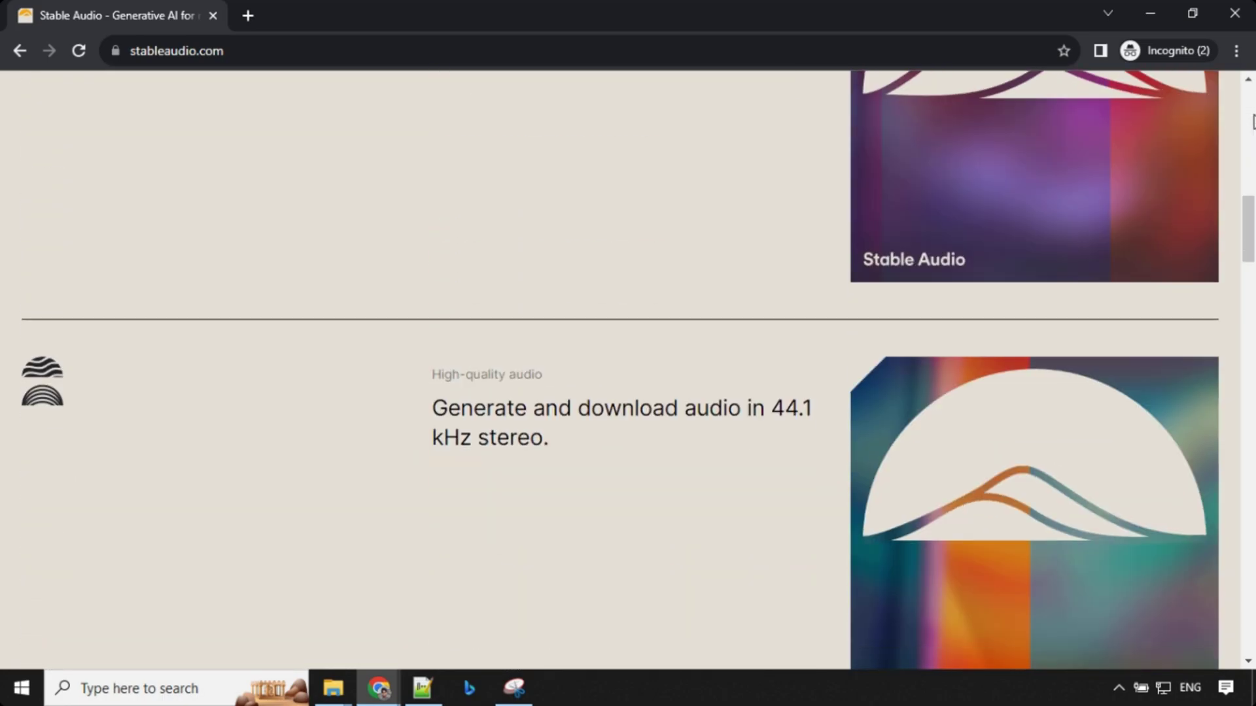
scroll(1251, 121, "down", 2)
scroll(1252, 121, "down", 5)
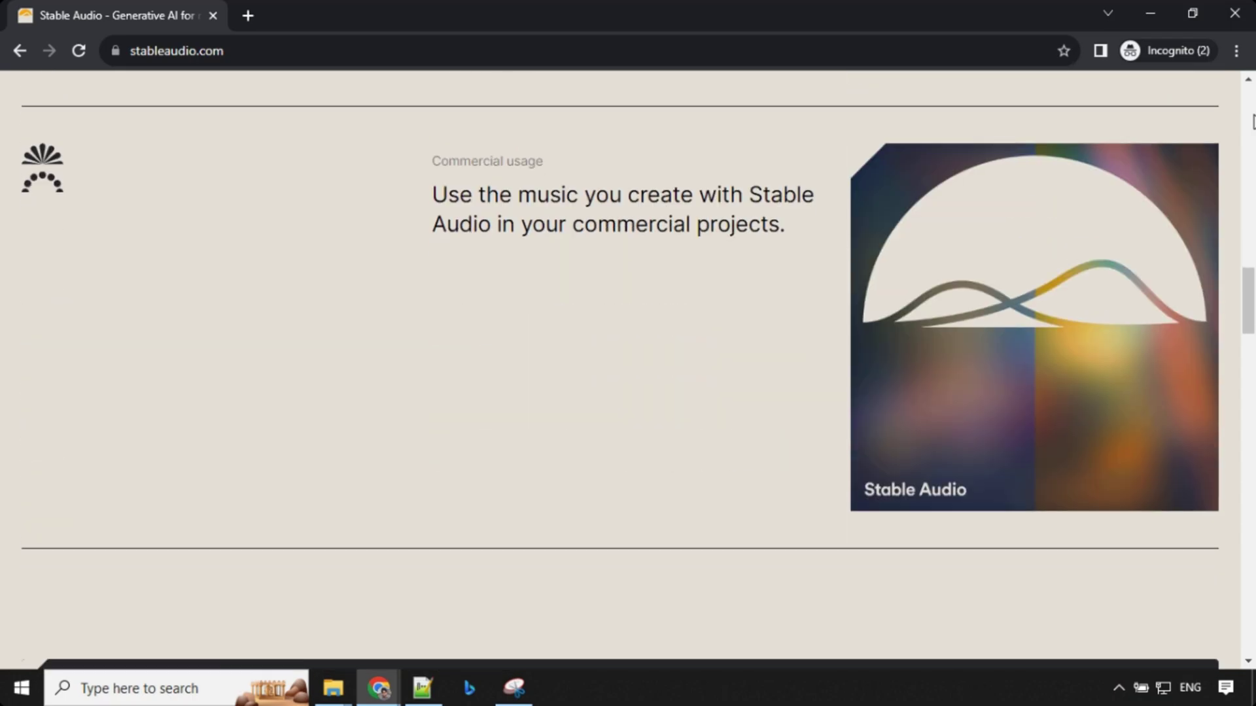
scroll(1252, 121, "down", 5)
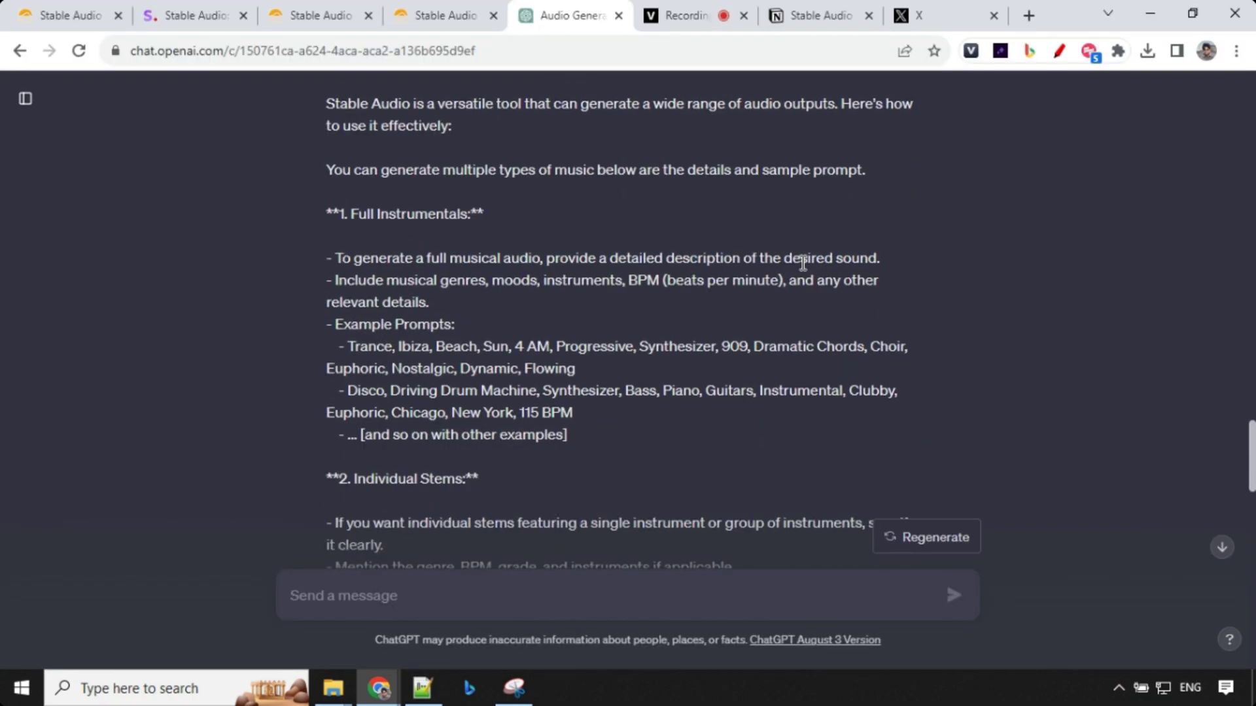
scroll(804, 264, "down", 5)
Step: Scroll through ChatGPT's soft instrumental violin ideas for full instrumentals, stems and sound effects
scroll(805, 265, "down", 6)
scroll(804, 266, "down", 4)
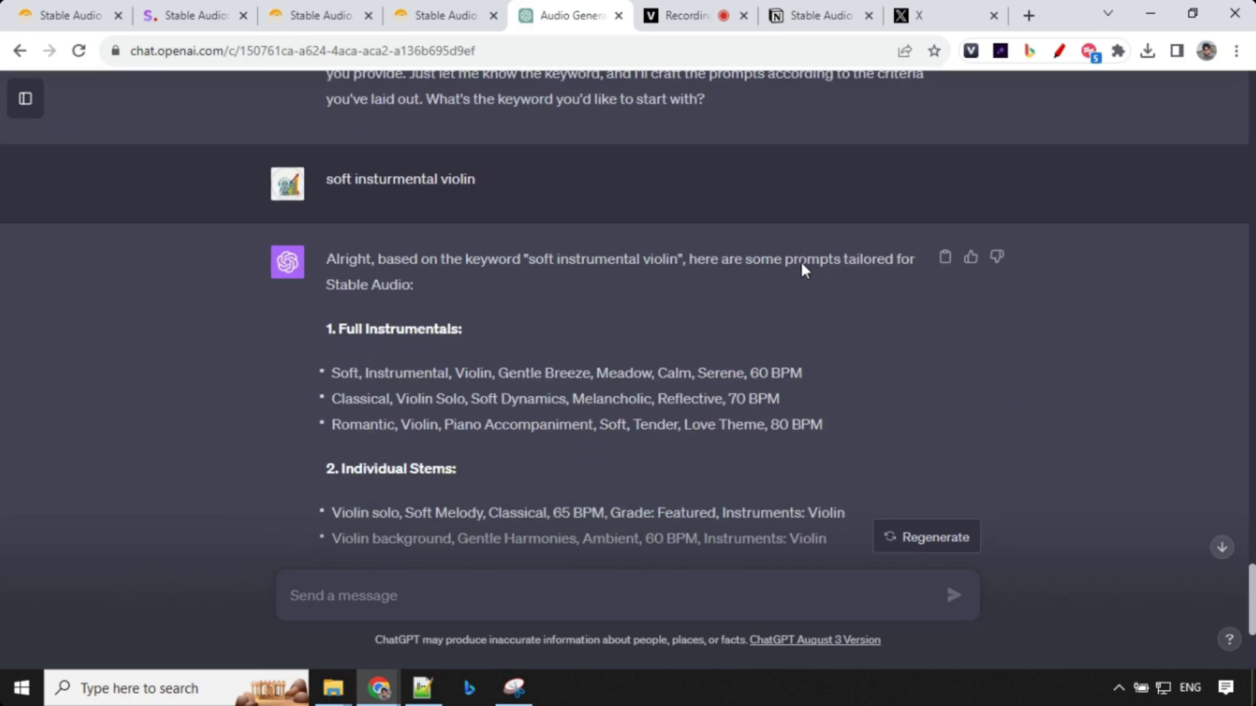
scroll(805, 268, "down", 3)
scroll(803, 269, "up", 2)
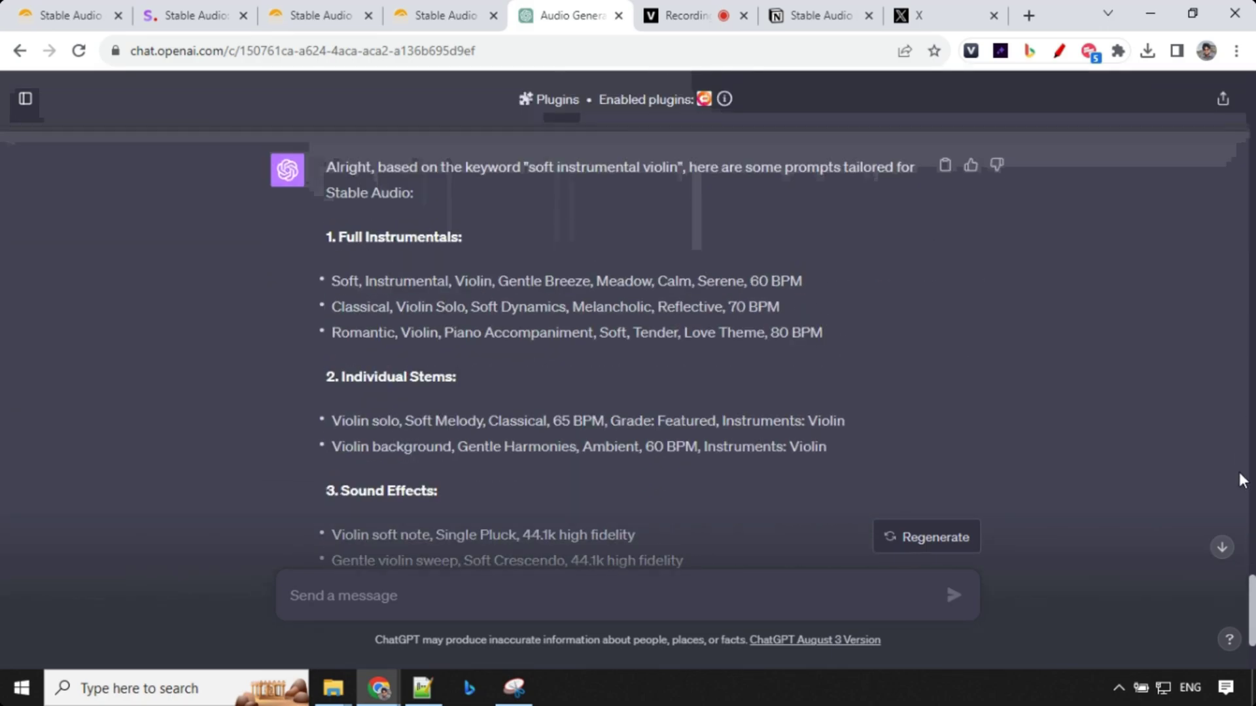
scroll(1242, 477, "down", 3)
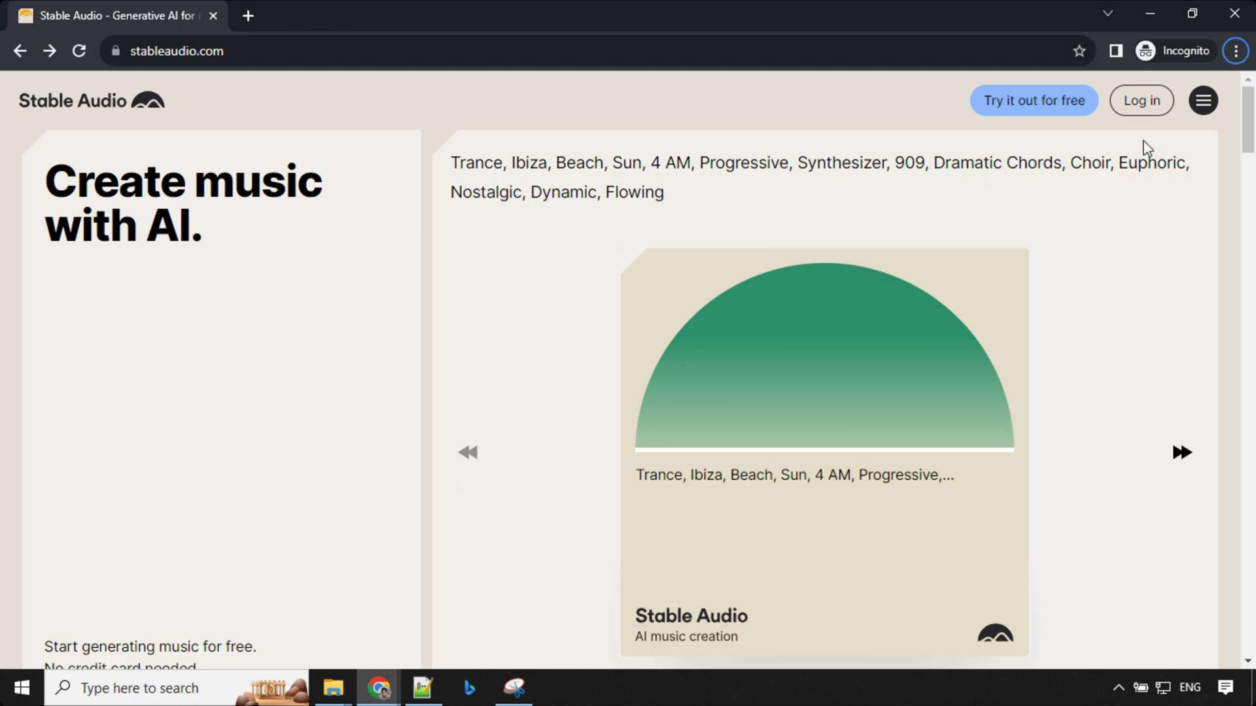
left_click(1138, 108)
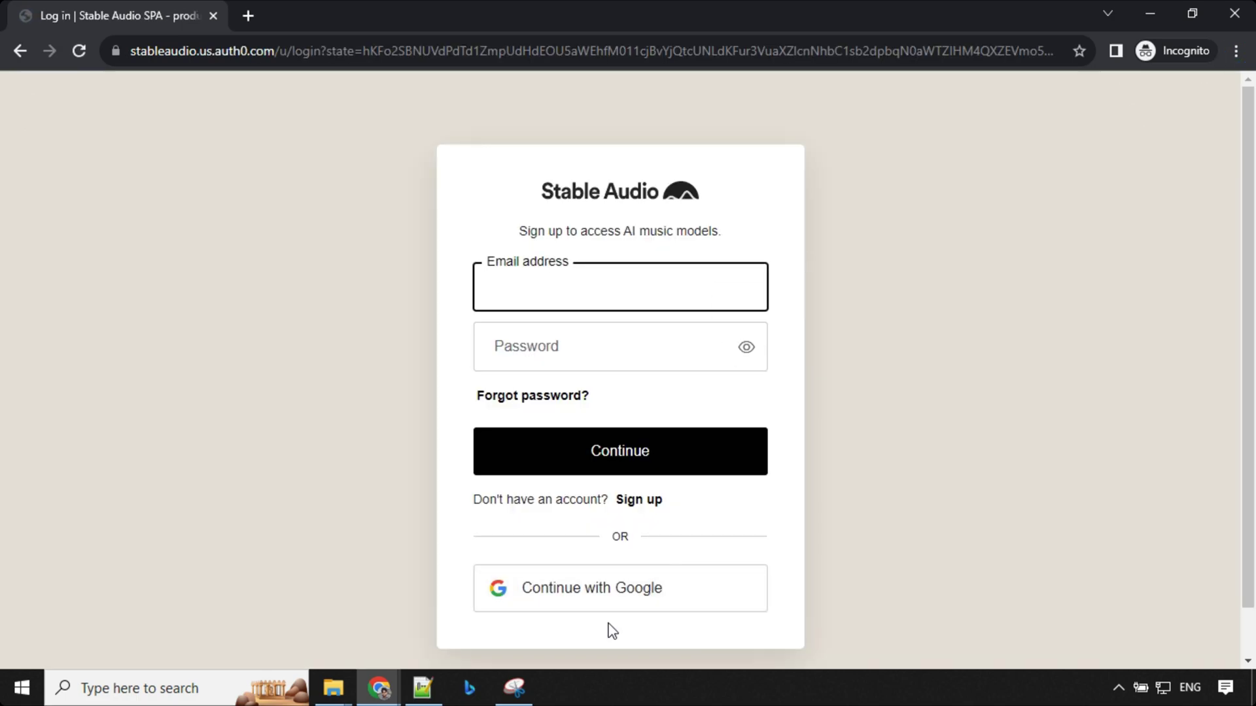
left_click(21, 51)
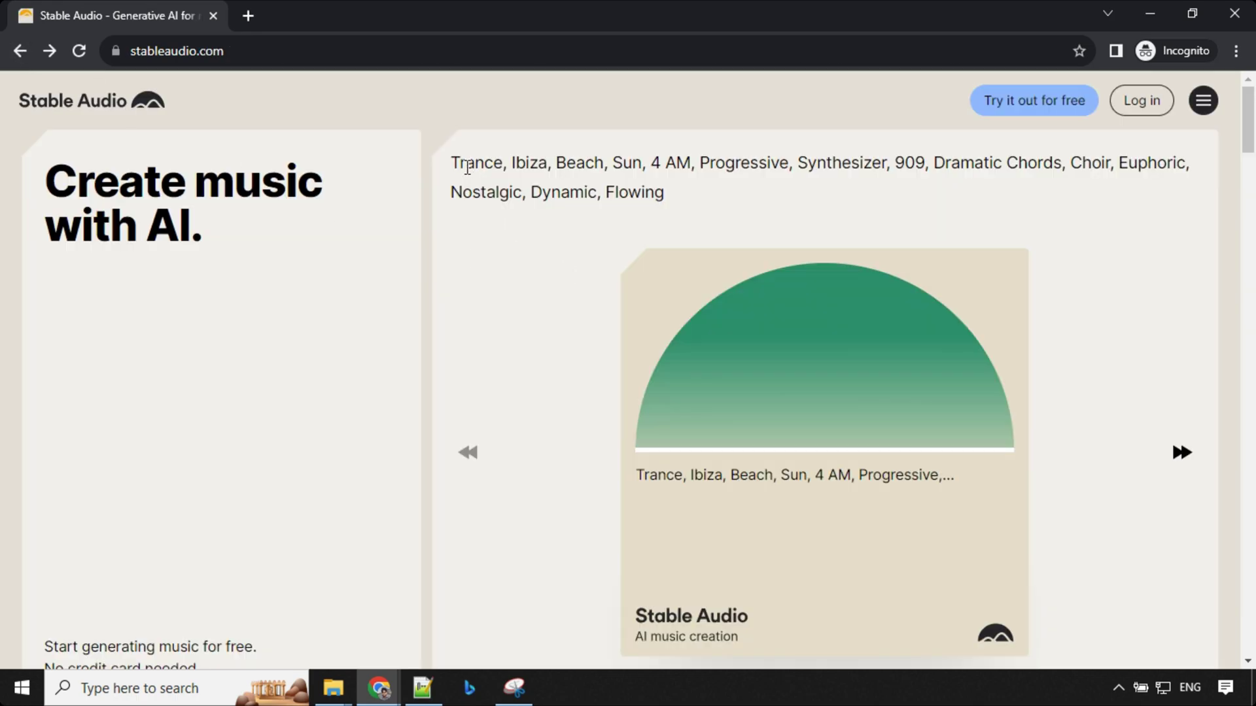
Step: Highlight the example Trance, Ibiza, Beach prompt, then scroll down to its sample player
left_click_drag(455, 160, 708, 202)
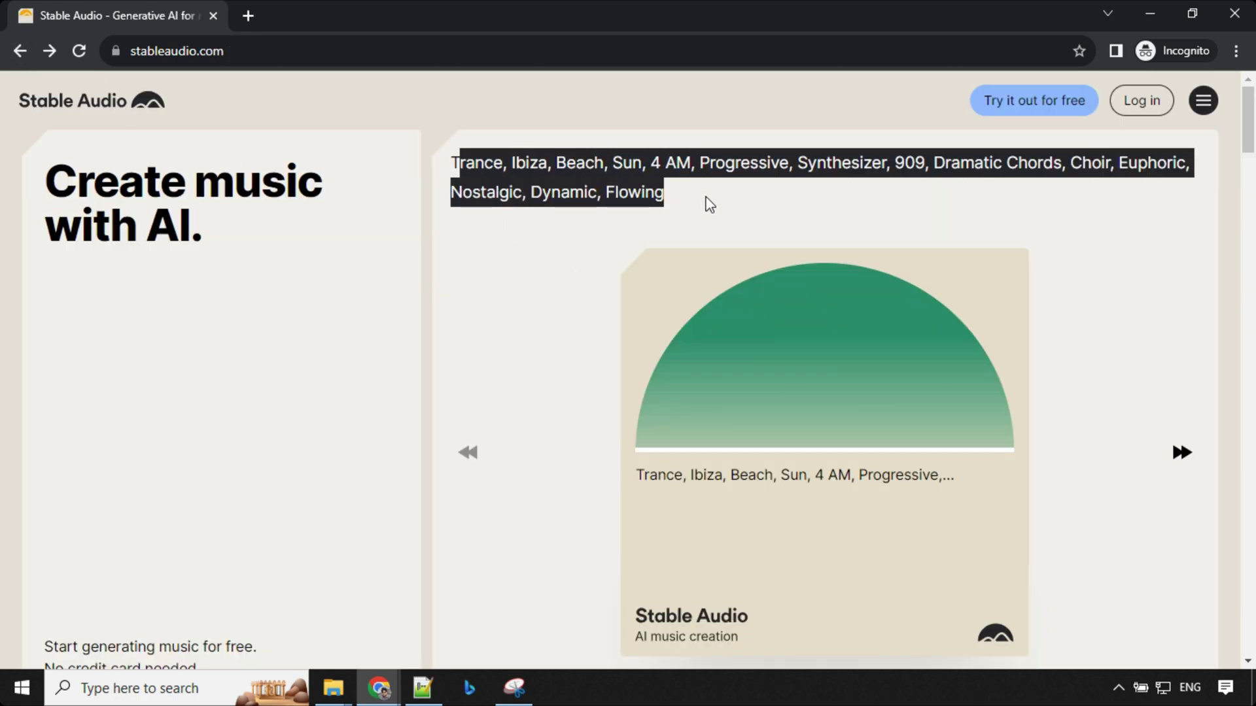
left_click(560, 225)
scroll(513, 213, "down", 2)
scroll(513, 213, "down", 1)
scroll(517, 259, "down", 2)
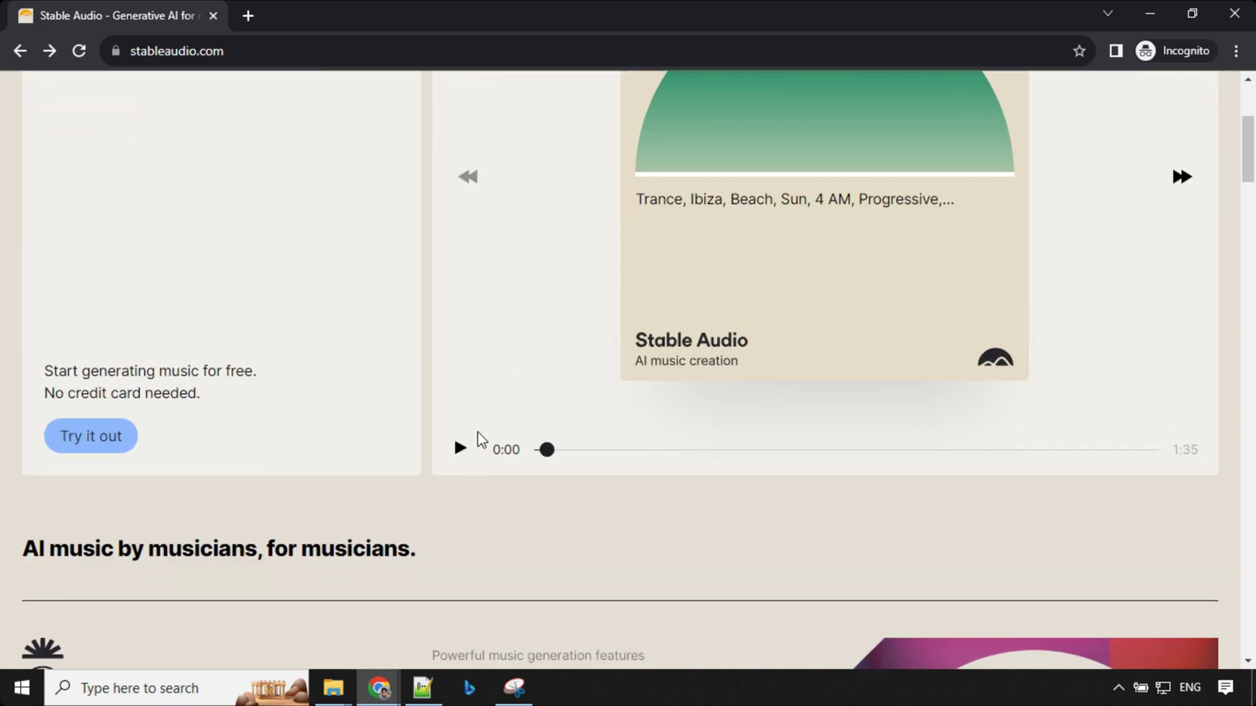
scroll(457, 453, "up", 2)
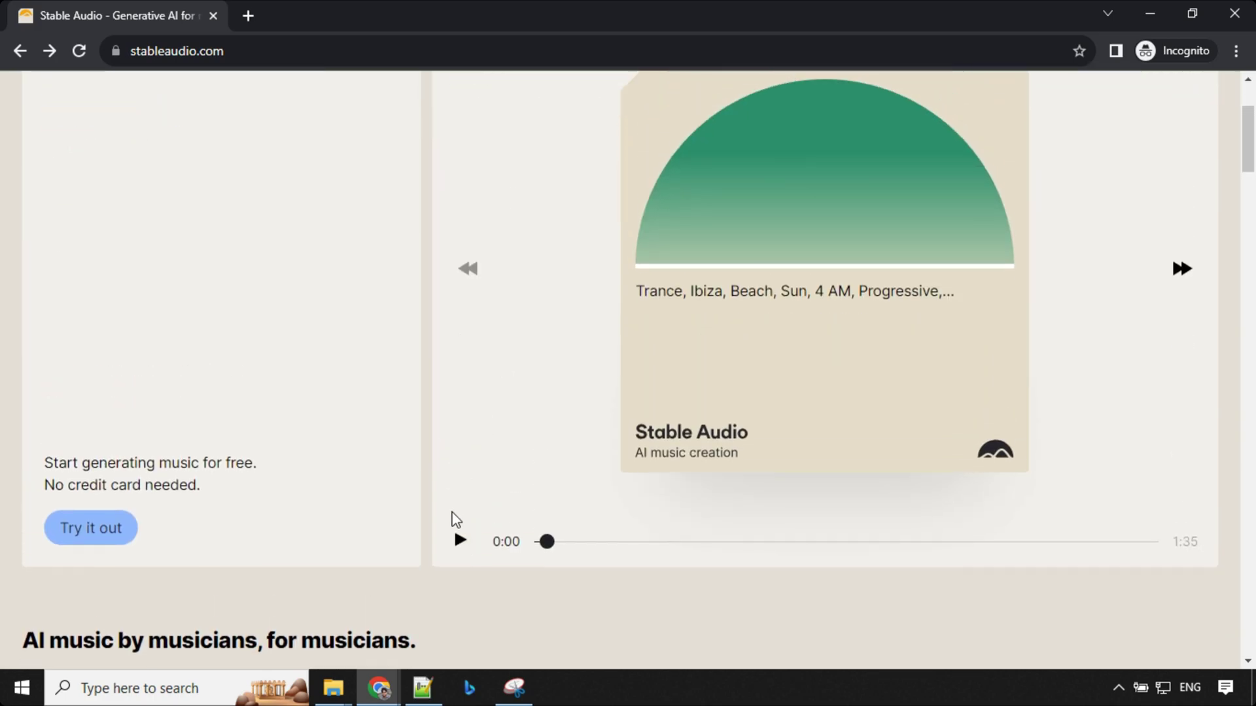
Step: Play the example Trance track and scroll back to the top of the page
left_click(460, 541)
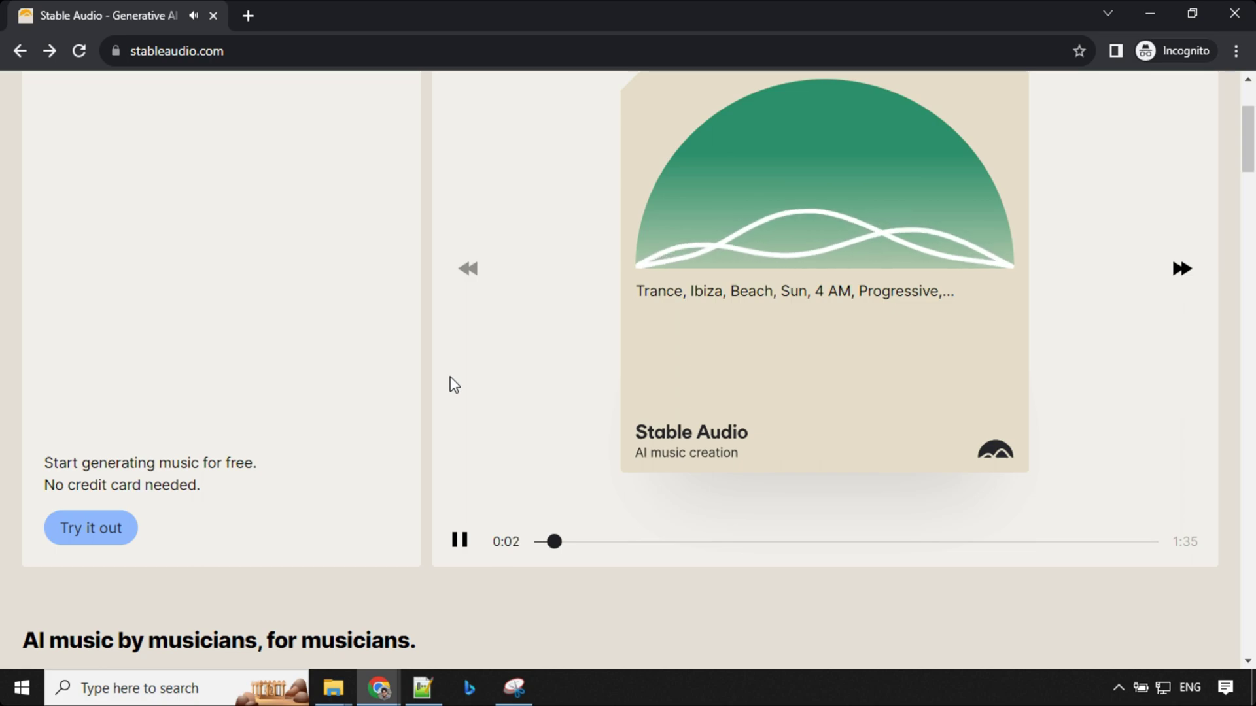
scroll(454, 384, "up", 1)
scroll(454, 384, "up", 1)
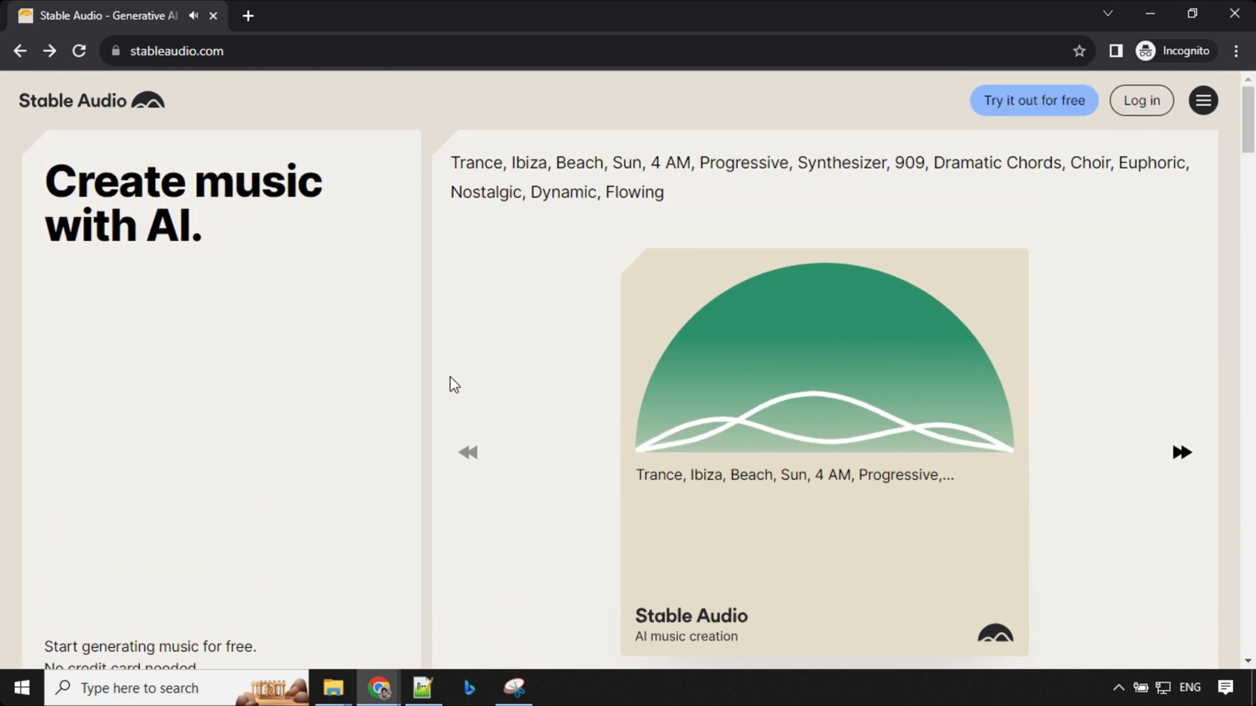
scroll(454, 385, "down", 1)
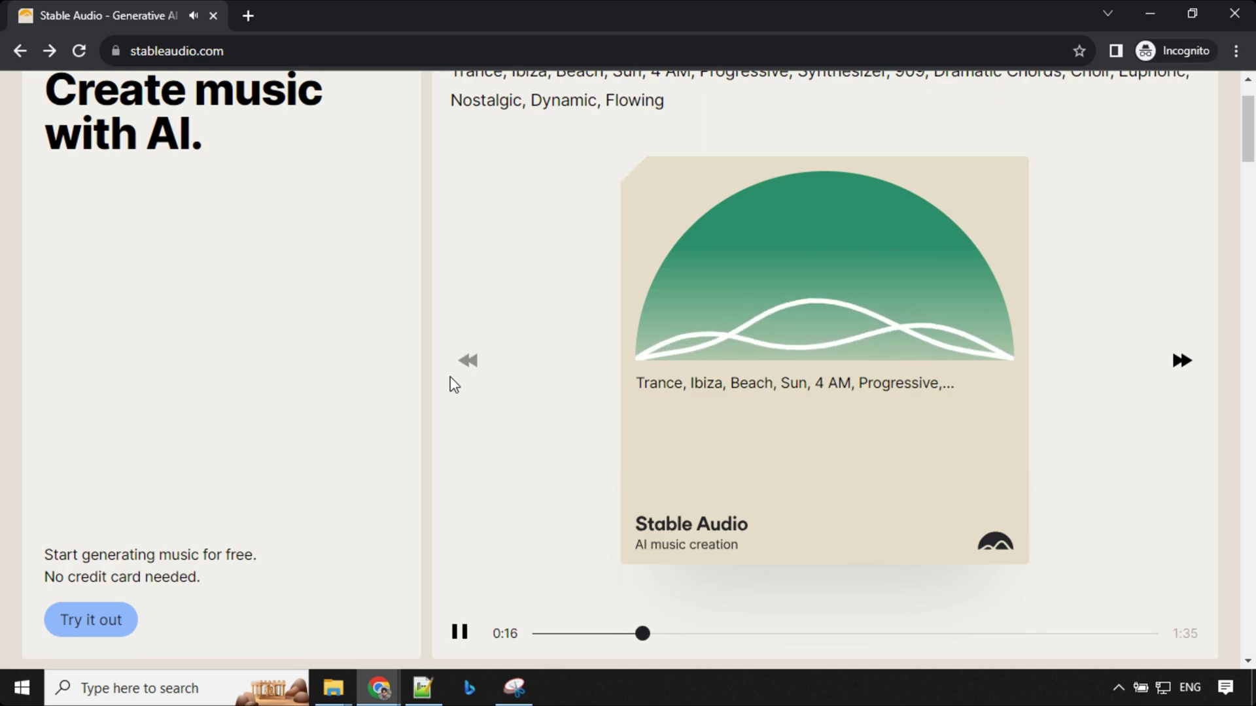
scroll(517, 405, "up", 2)
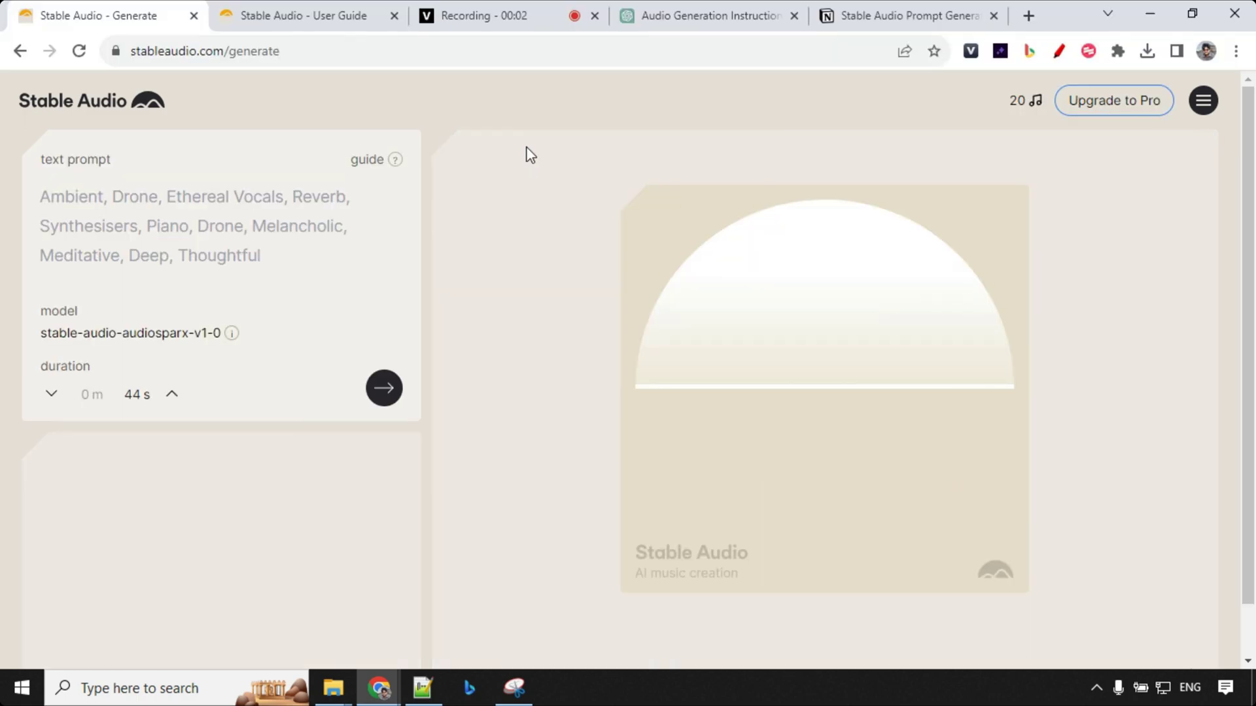
Step: Raise the generate page's track duration to 43 seconds with the duration arrows
left_click(43, 191)
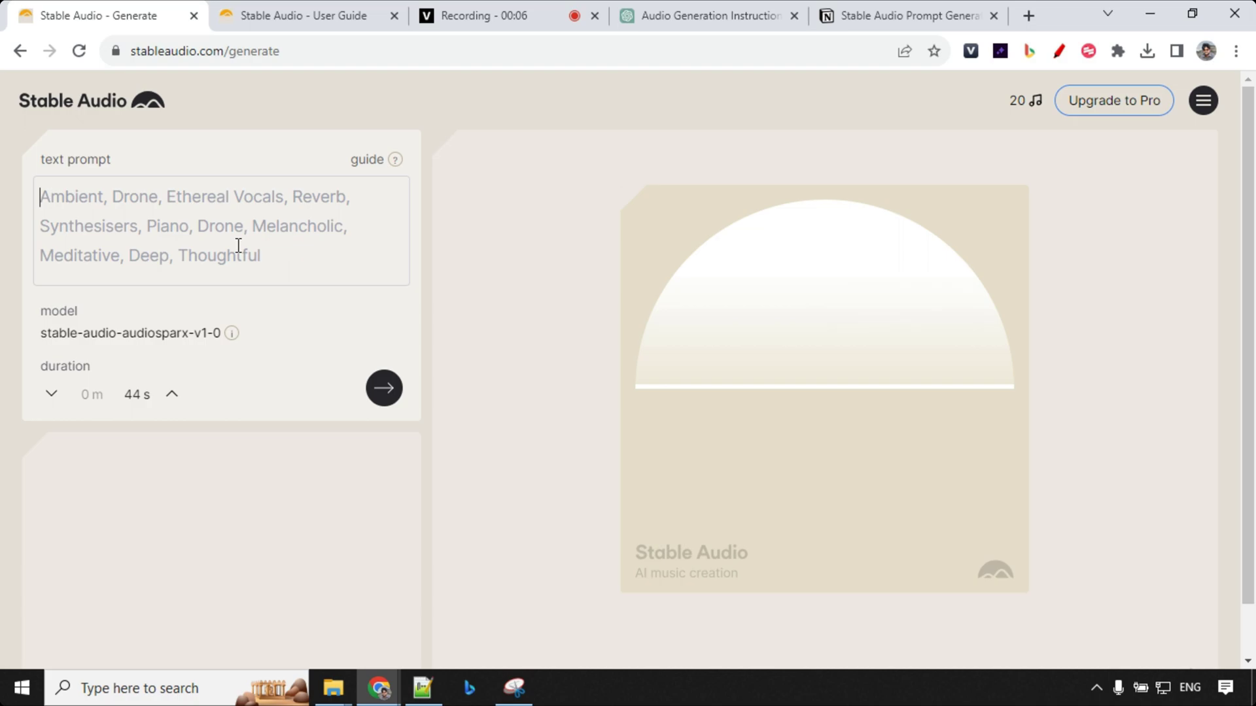
left_click(171, 395)
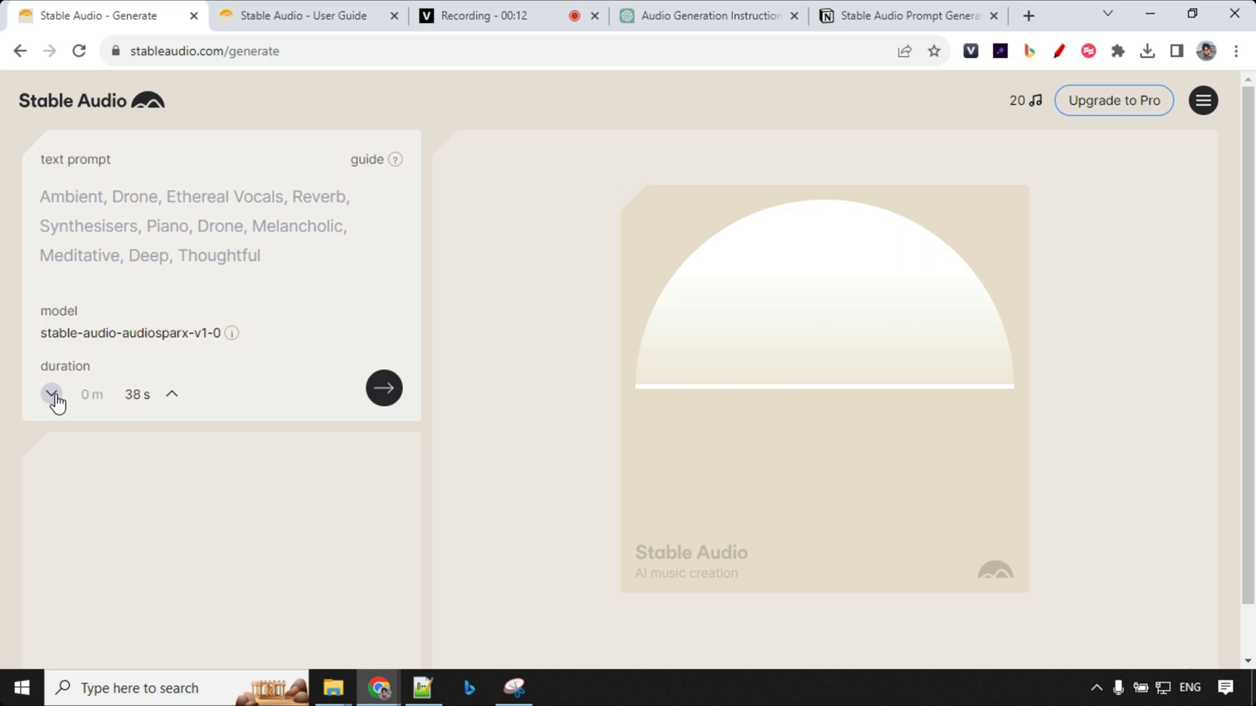
triple_click(173, 394)
Step: Open the user guide in a single new tab, then return to the generator and ChatGPT
left_click(395, 161)
middle_click(395, 13)
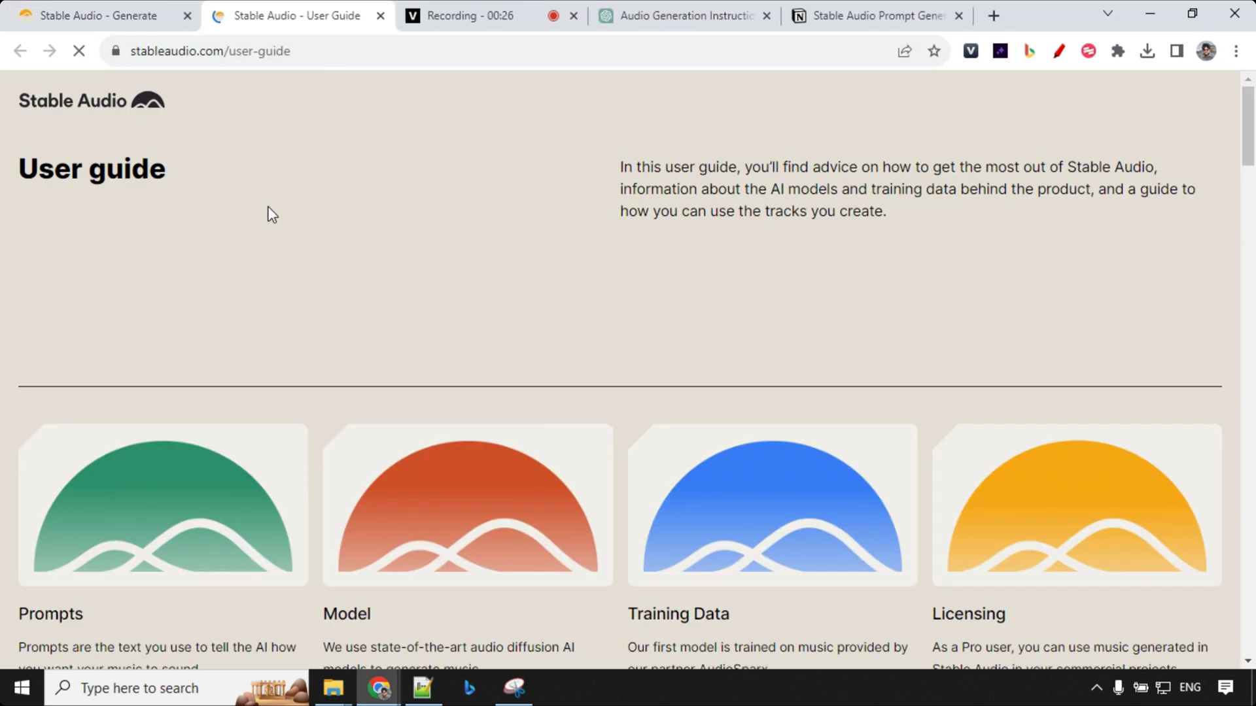
scroll(536, 281, "down", 5)
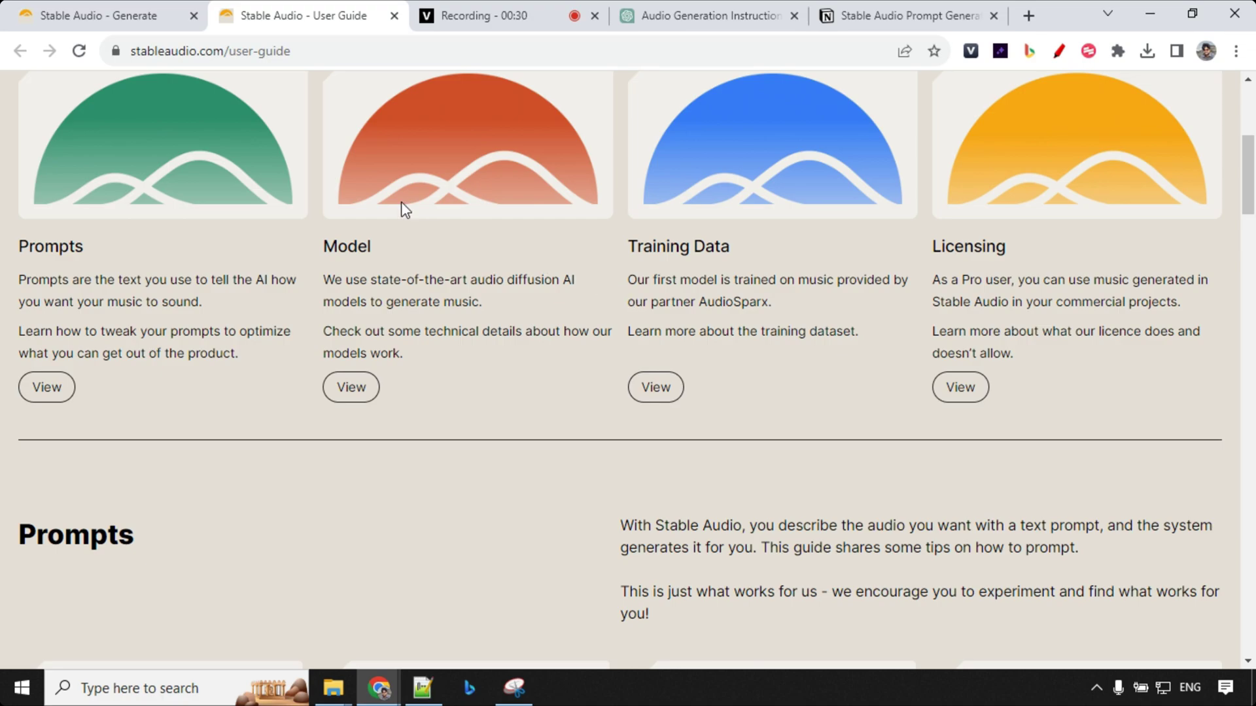
left_click(119, 13)
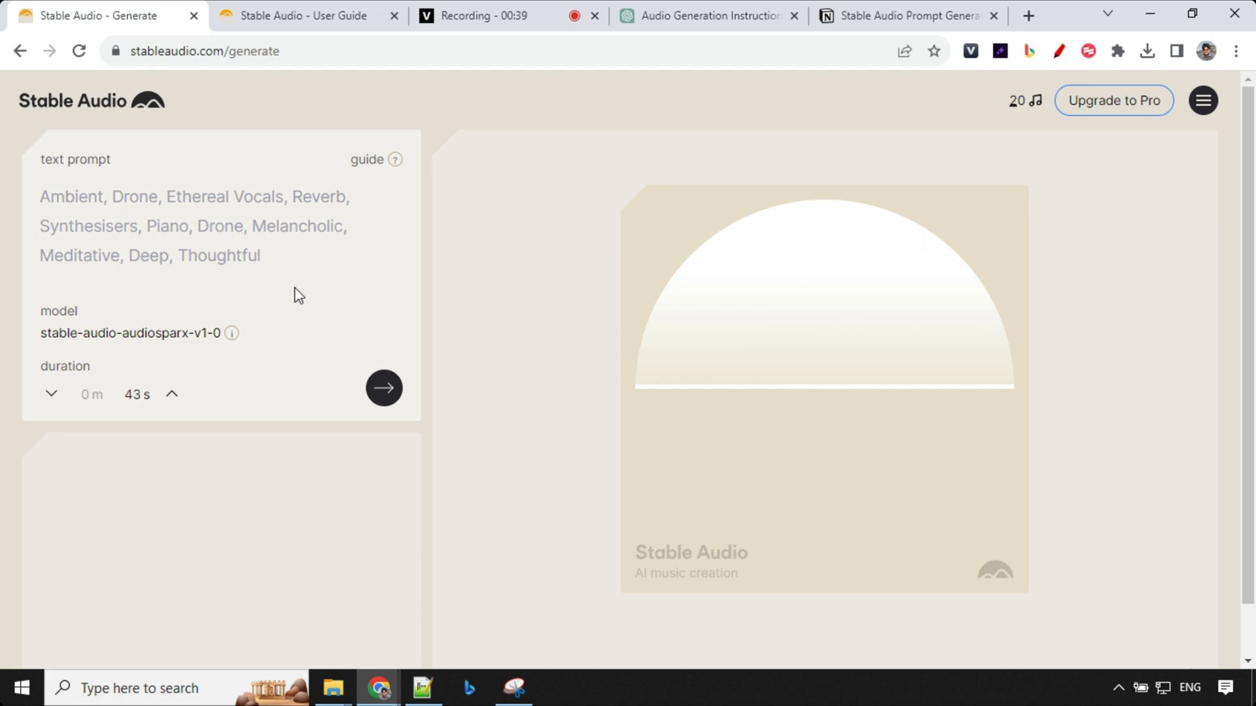
left_click(701, 8)
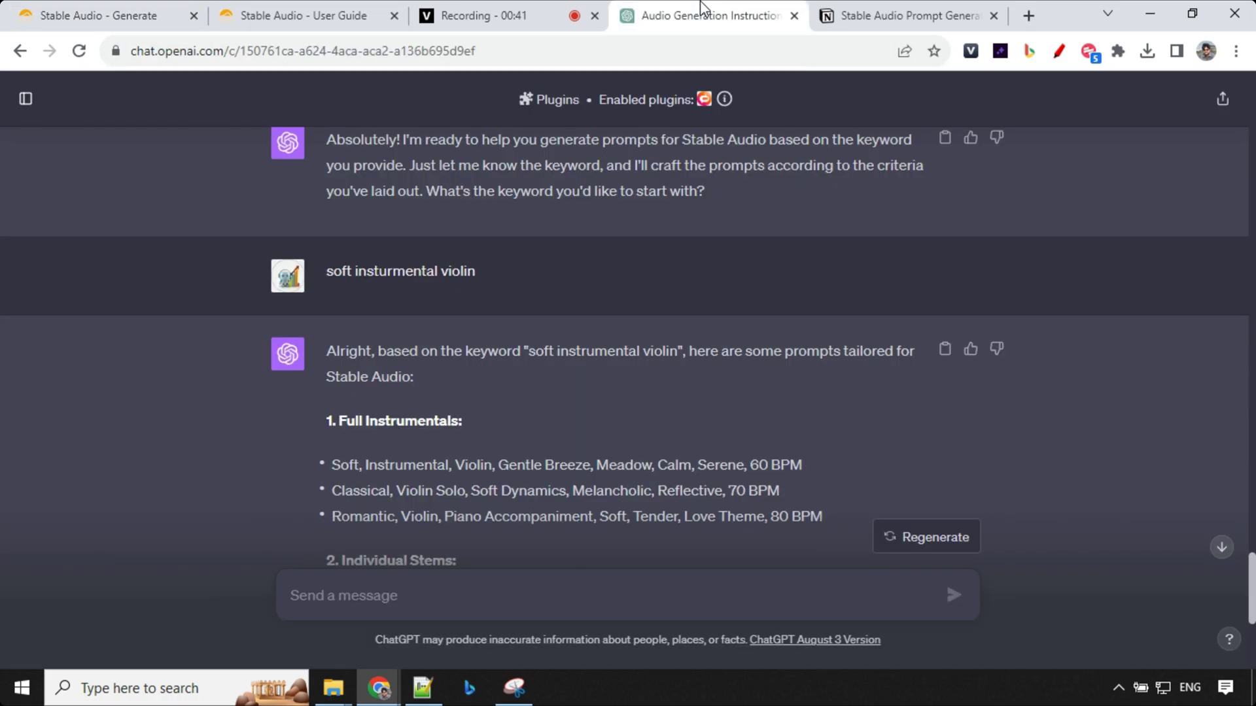
left_click(892, 6)
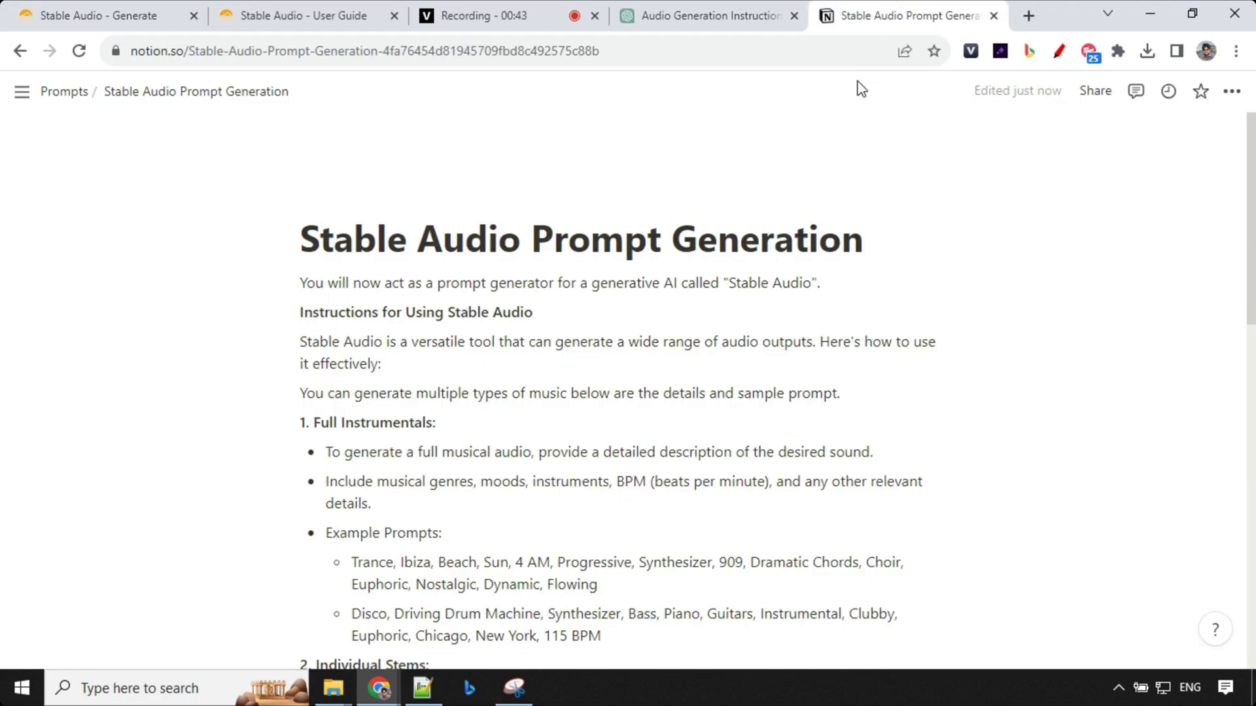
mouse_move(834, 245)
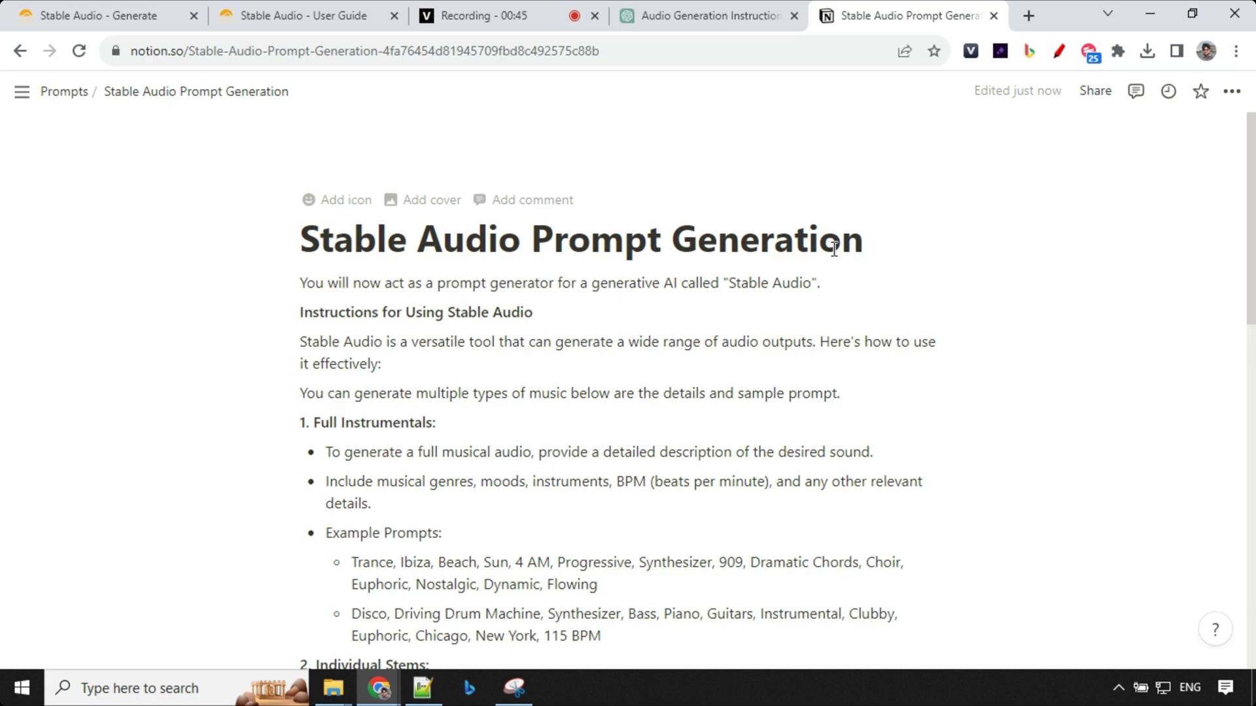
scroll(402, 272, "down", 2)
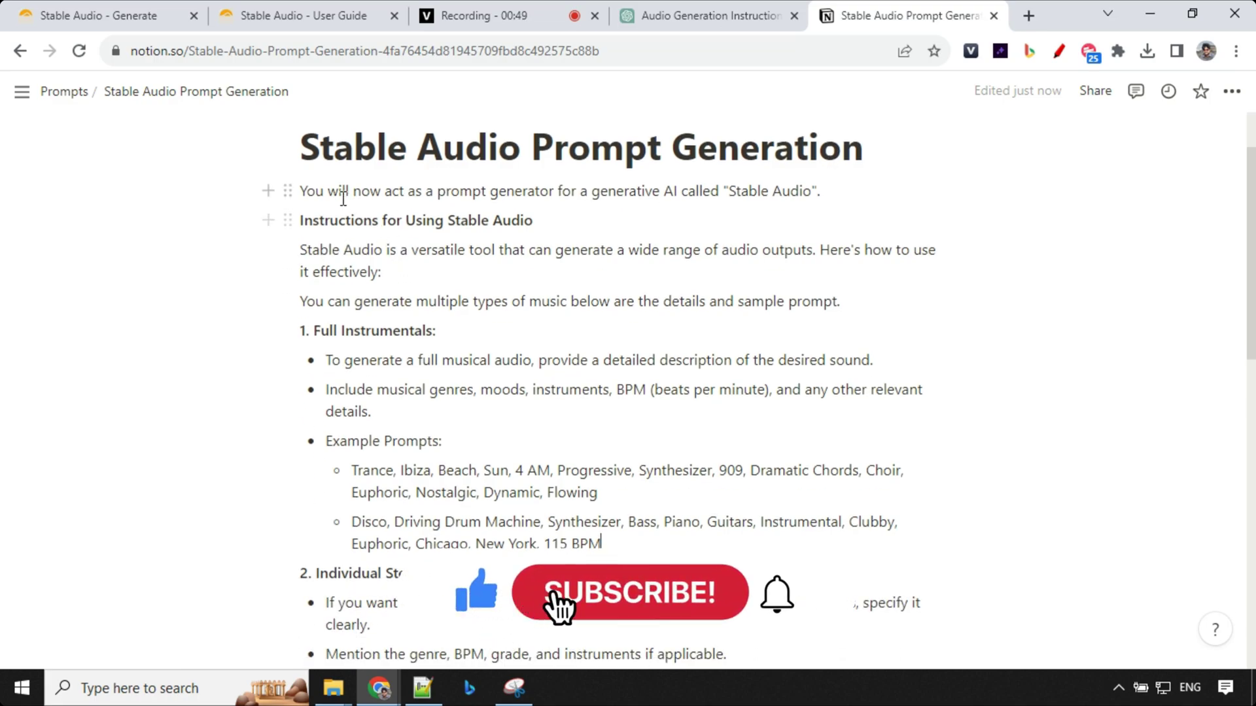
left_click_drag(305, 220, 382, 271)
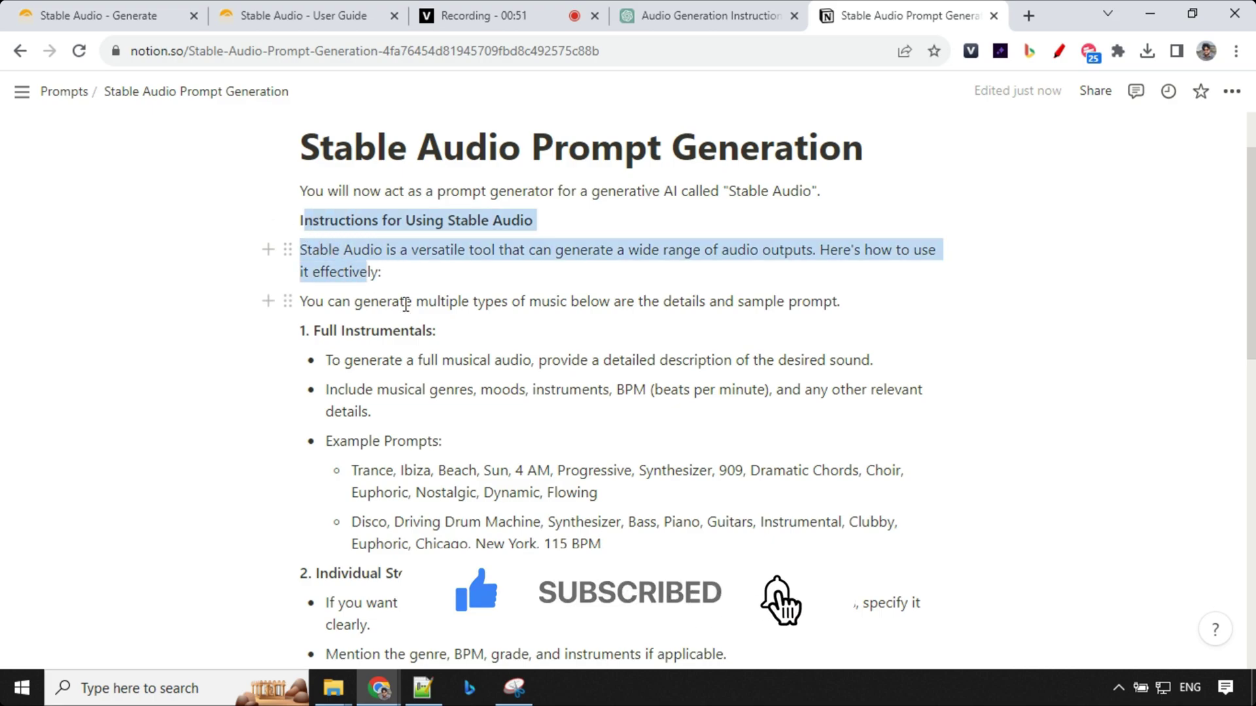
scroll(382, 271, "down", 2)
left_click_drag(314, 238, 451, 239)
scroll(444, 367, "down", 2)
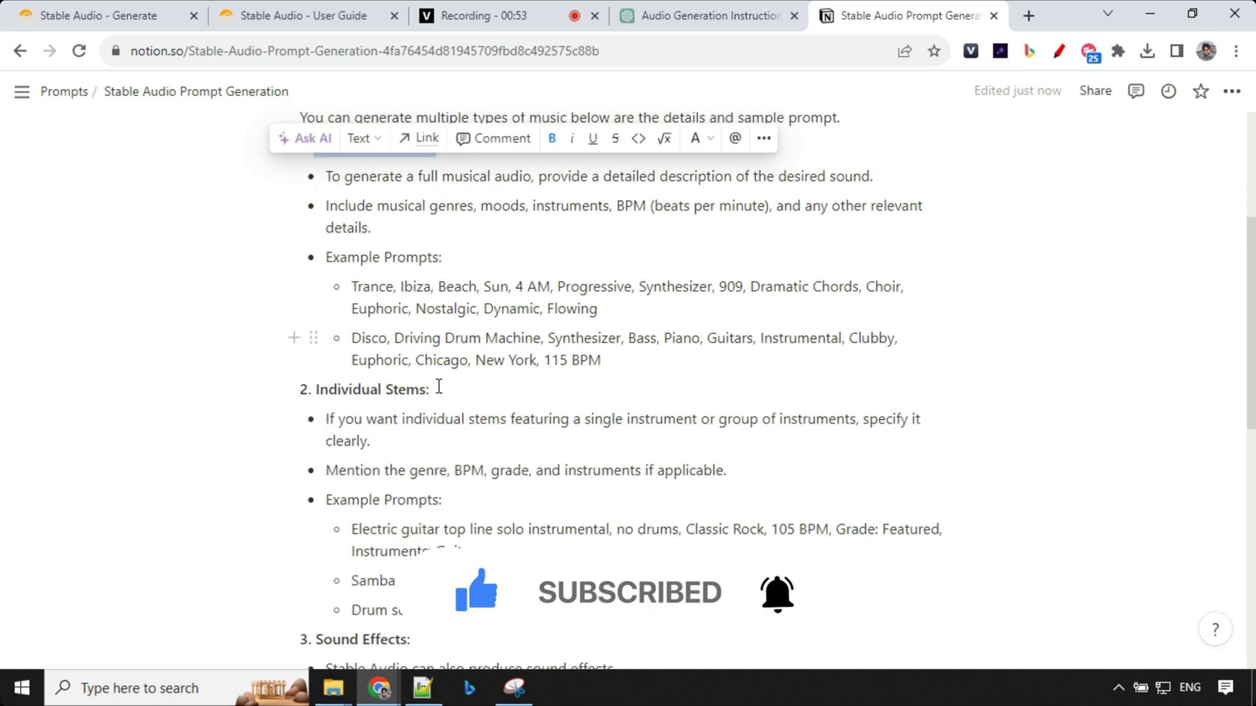
left_click_drag(318, 390, 429, 390)
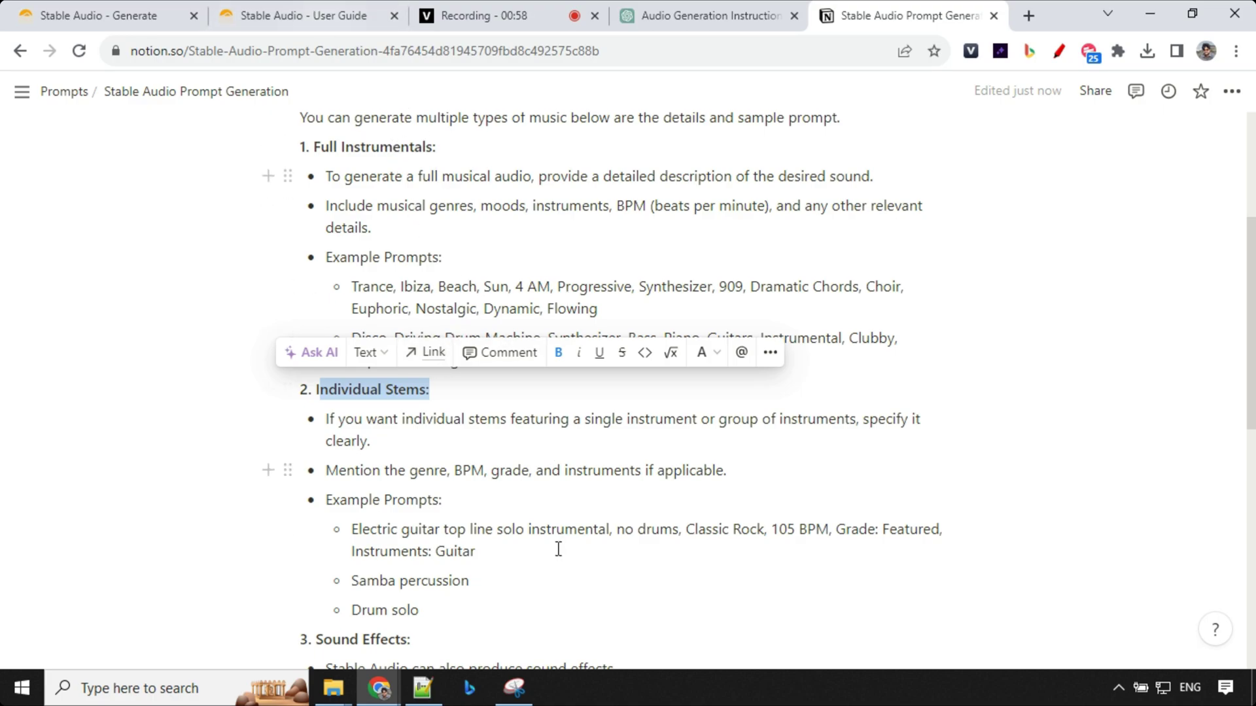
scroll(549, 523, "down", 5)
scroll(458, 464, "down", 3)
scroll(366, 399, "down", 2)
left_click_drag(300, 365, 494, 486)
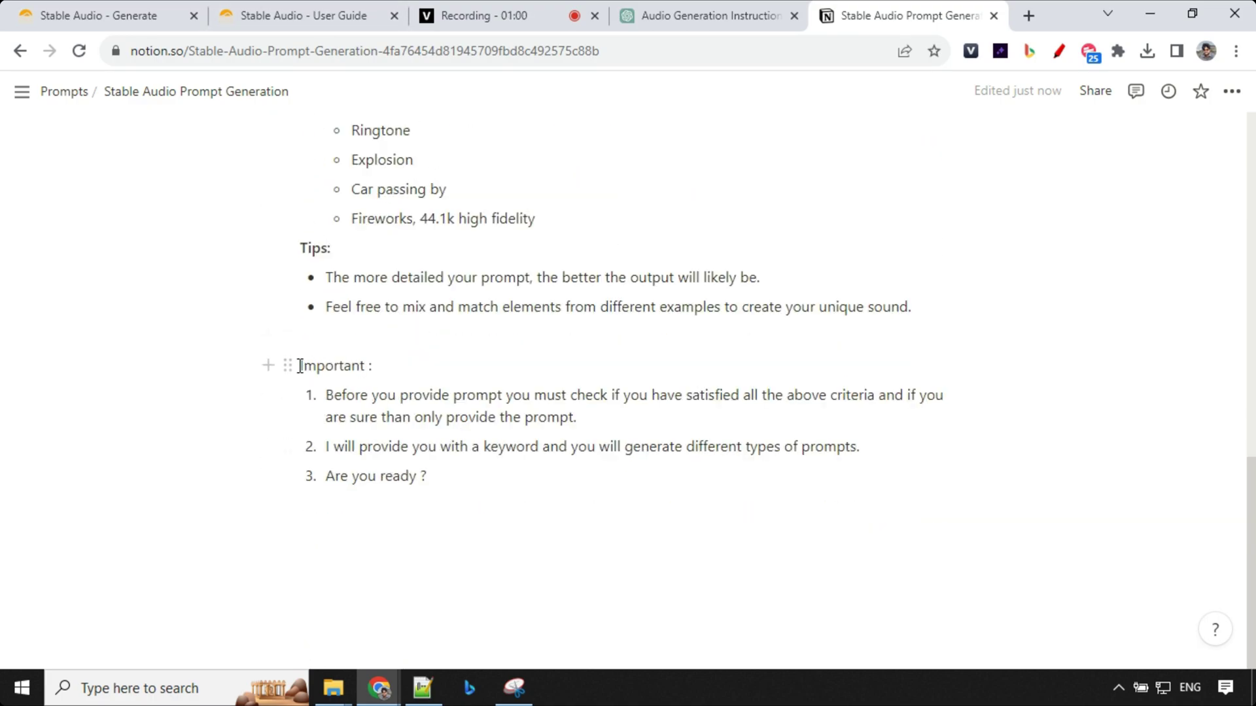
left_click(495, 485)
Step: Open the Audio Generation Instructions chat and highlight the 'soft instrumental violin' request
left_click(735, 13)
scroll(523, 325, "up", 4)
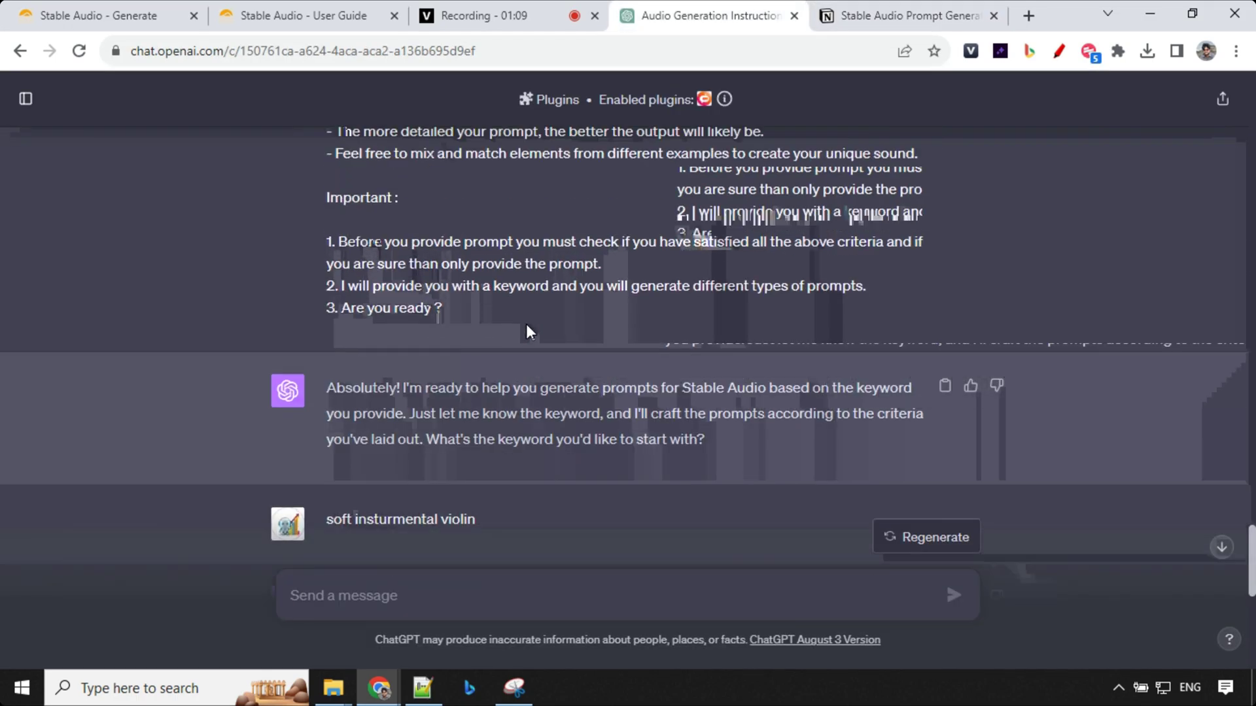
scroll(523, 325, "up", 3)
scroll(497, 325, "up", 3)
scroll(491, 324, "up", 5)
scroll(487, 323, "up", 1)
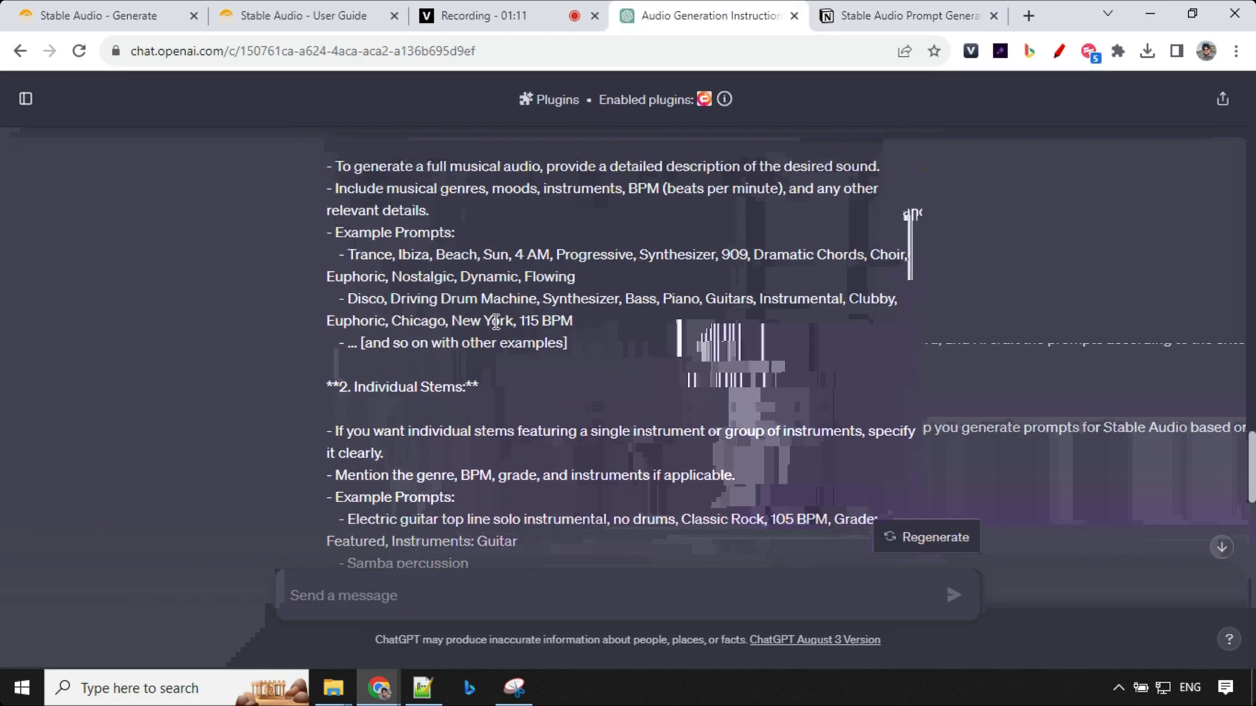
scroll(494, 324, "down", 3)
scroll(499, 323, "down", 8)
scroll(499, 322, "down", 4)
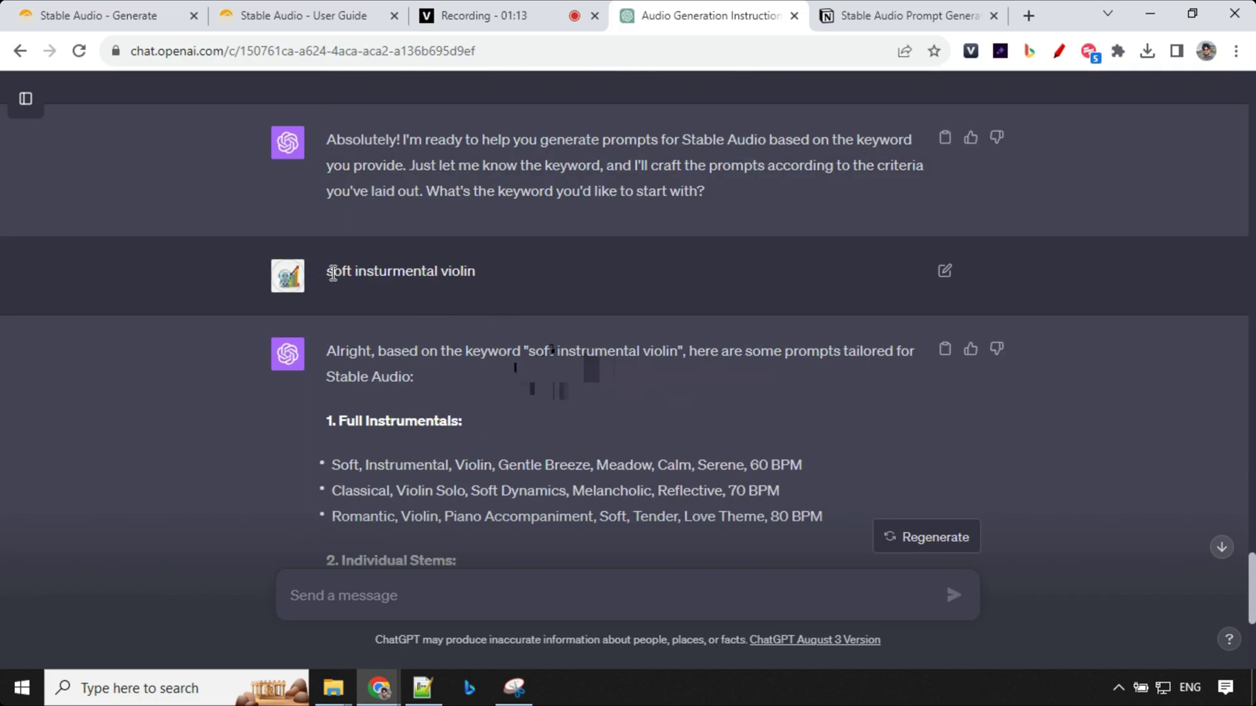
left_click_drag(331, 270, 517, 281)
Step: Select the first Full Instrumentals violin prompt in ChatGPT's reply
scroll(543, 288, "down", 3)
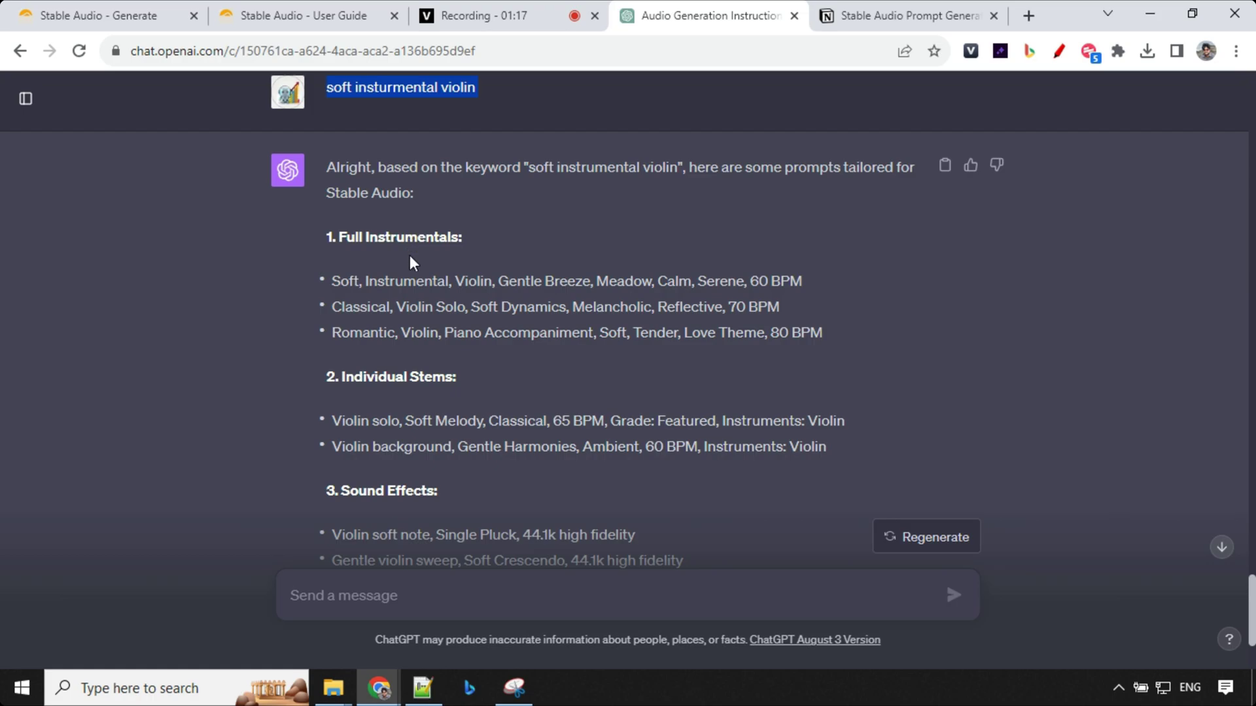
scroll(414, 301, "down", 2)
scroll(414, 346, "down", 1)
scroll(417, 337, "up", 2)
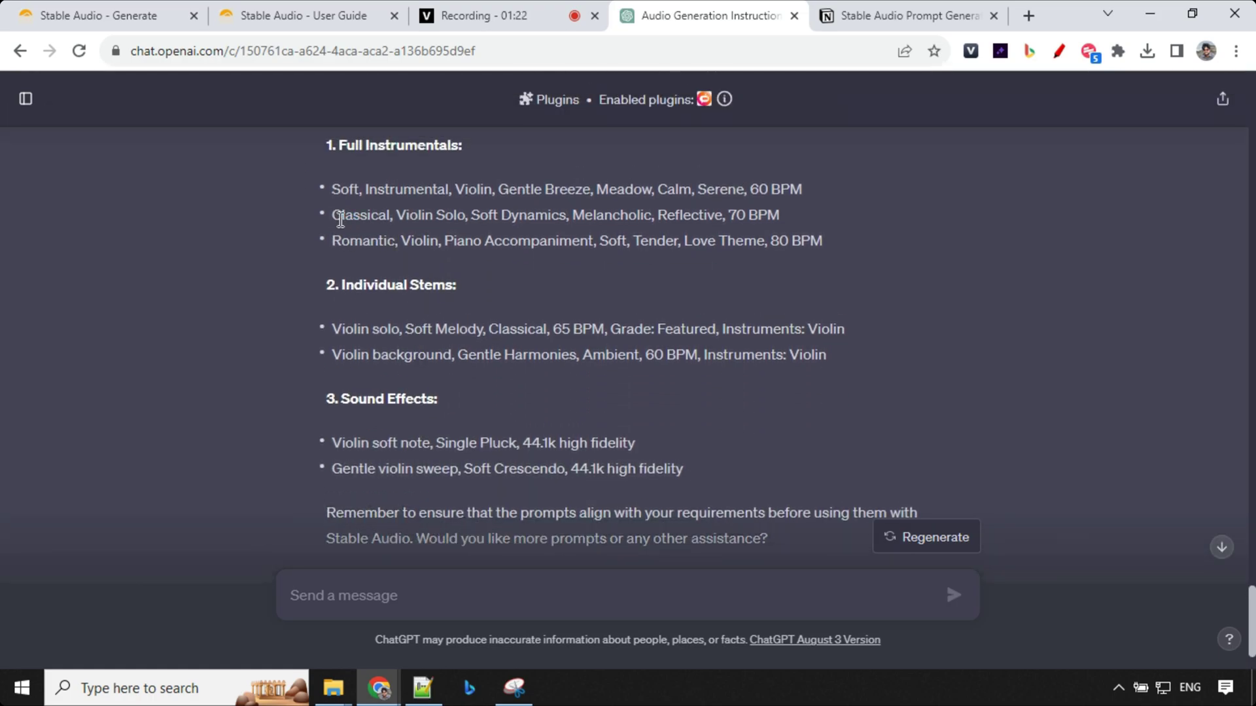
left_click_drag(332, 189, 803, 190)
key("ctrl+c")
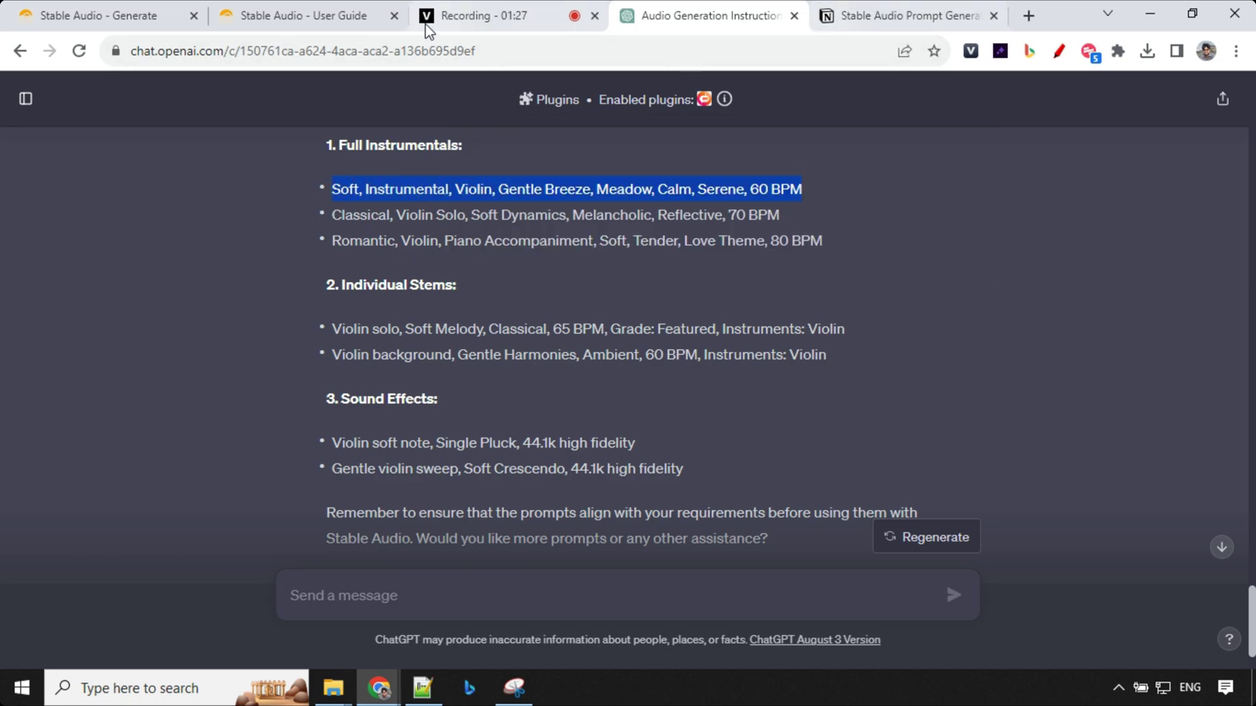
Step: Paste the Soft, Instrumental, Violin, Gentle Breeze, Meadow prompt and set duration to 10 seconds
left_click(98, 15)
left_click(171, 213)
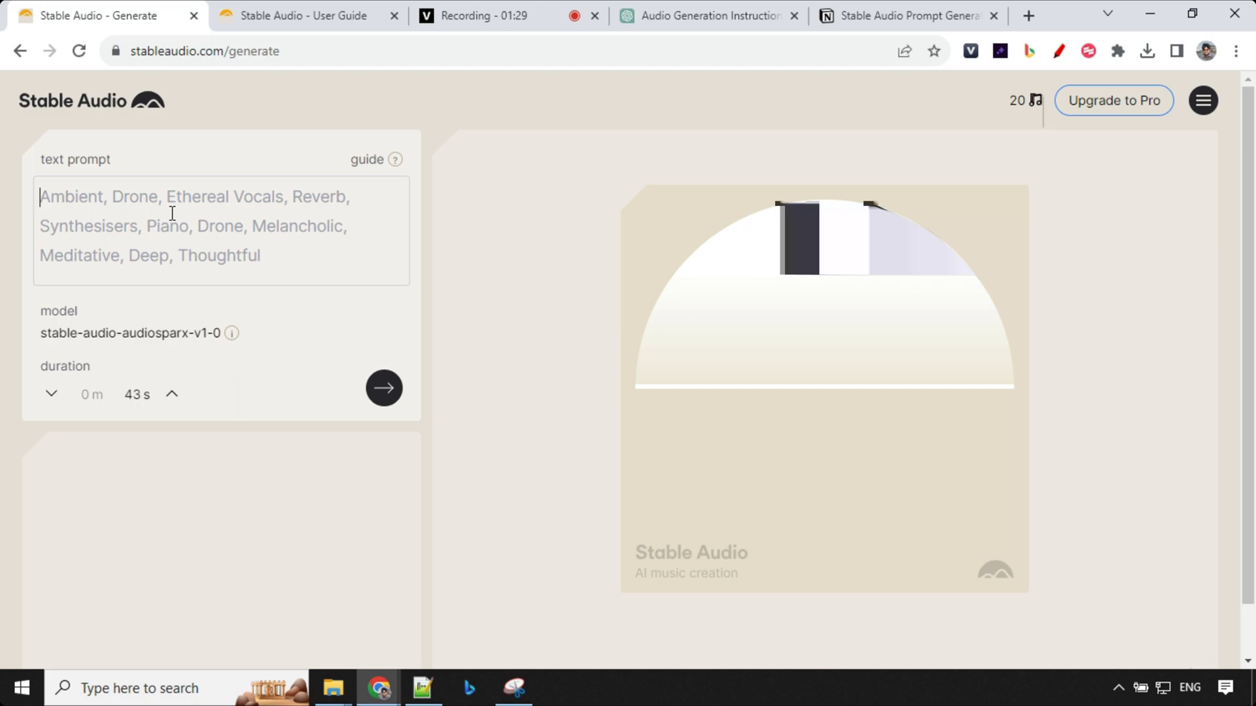
key("ctrl+v")
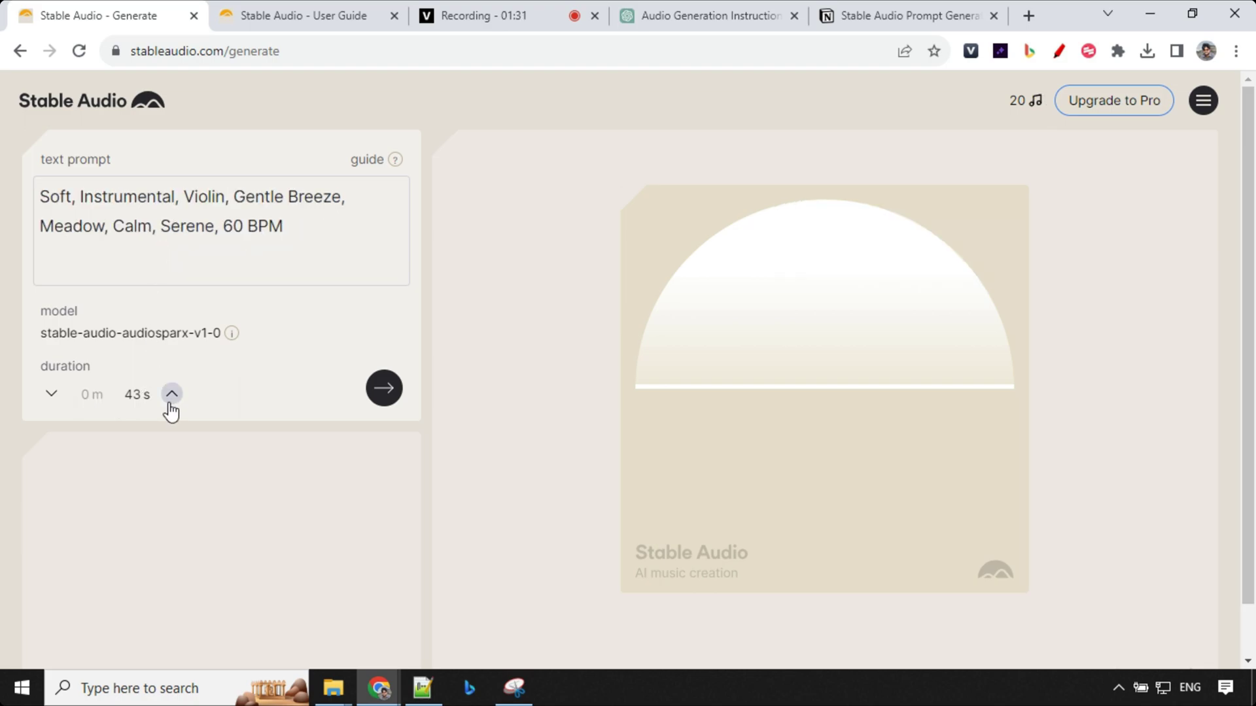
left_click(55, 394)
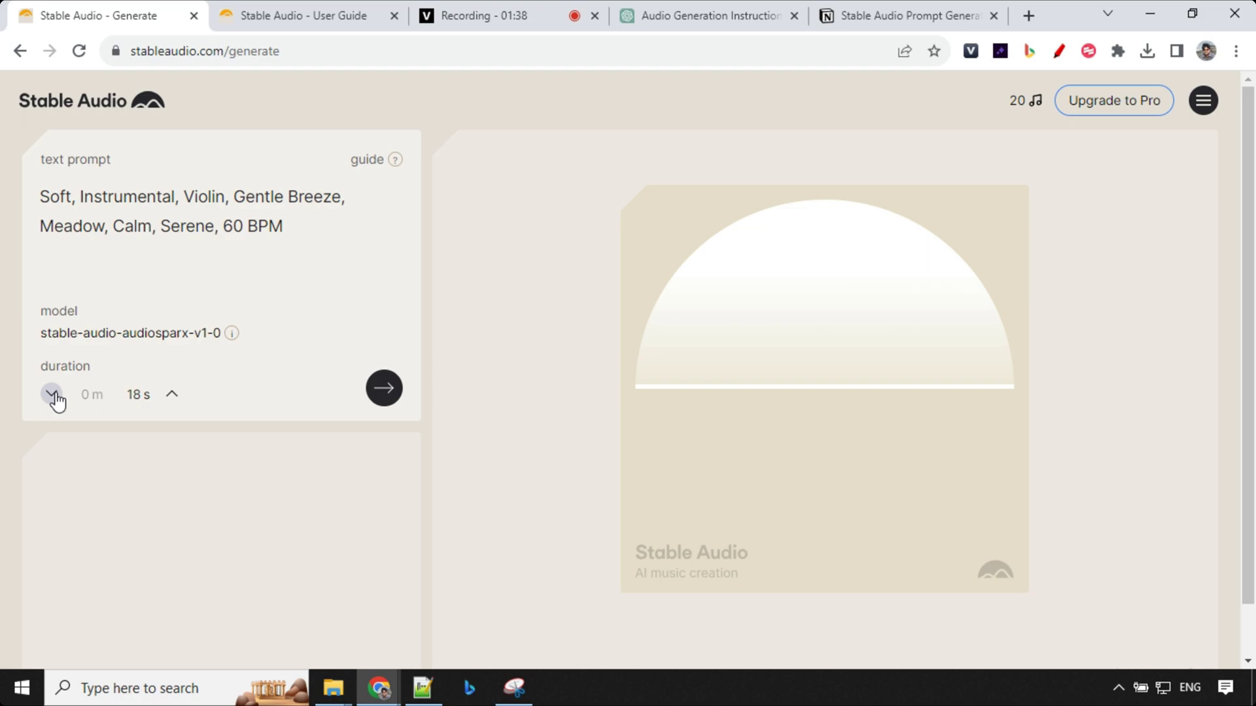
left_click(52, 394)
left_click(52, 394)
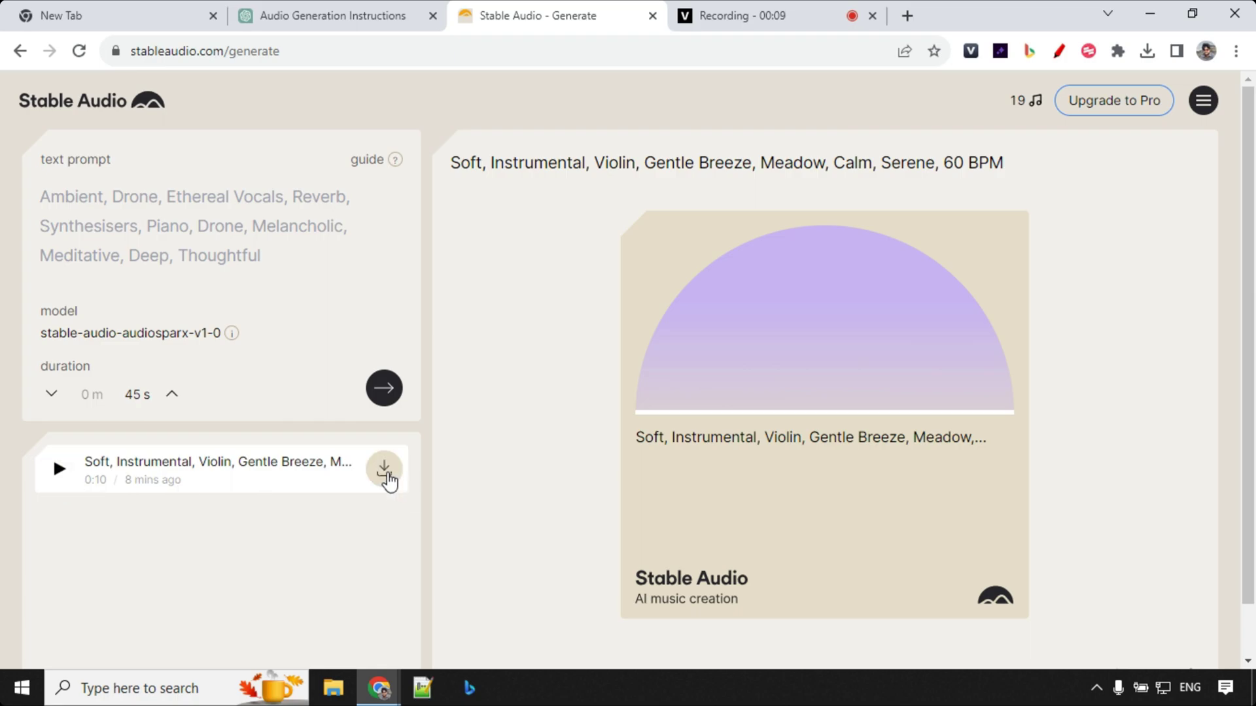
Step: Download the generated violin track as an MP3
left_click(385, 474)
left_click(764, 413)
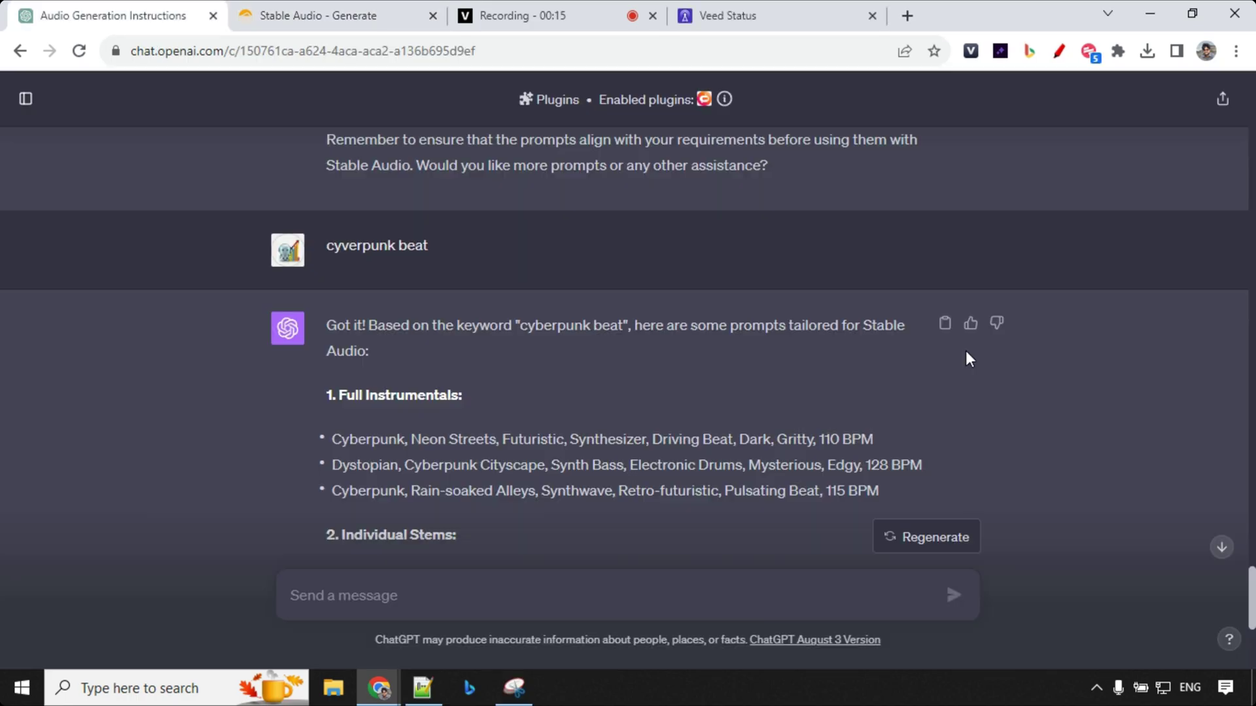
Step: Select the Dystopian, Cyberpunk Cityscape prompt among ChatGPT's cyberpunk instrumentals, then return to Stable Audio
scroll(960, 348, "down", 3)
scroll(588, 280, "up", 2)
scroll(573, 281, "down", 2)
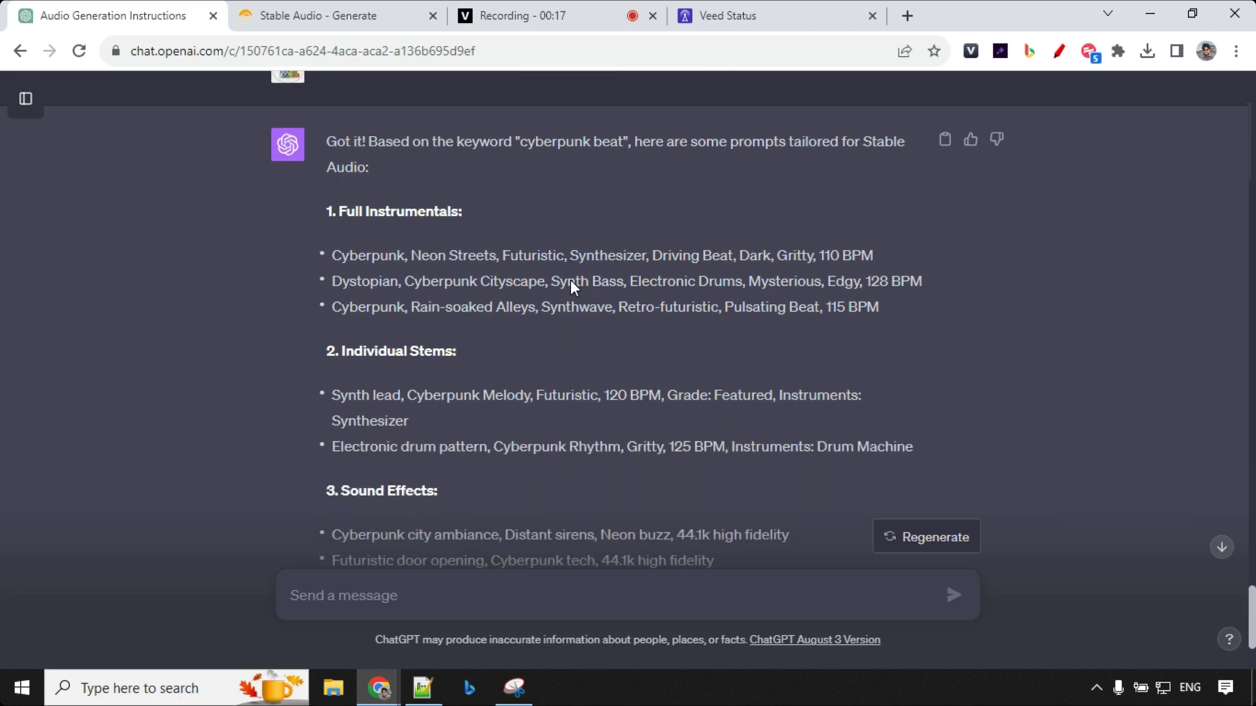
left_click_drag(518, 144, 631, 140)
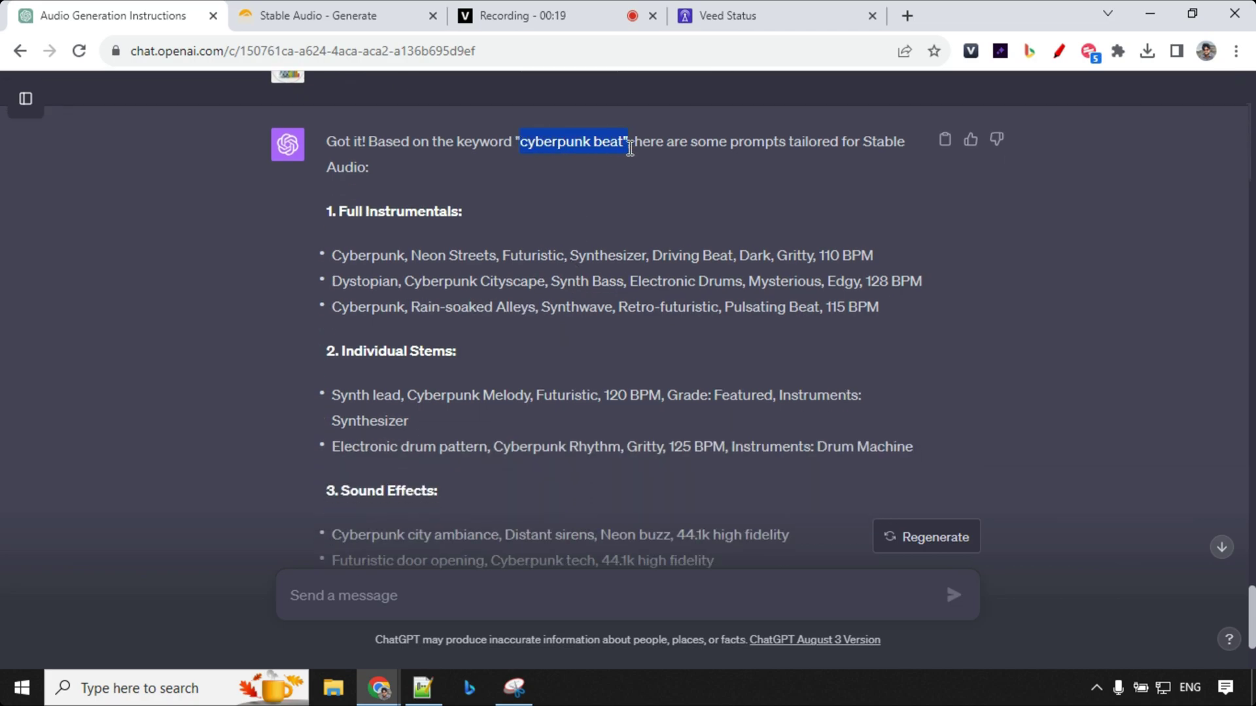
scroll(382, 282, "down", 2)
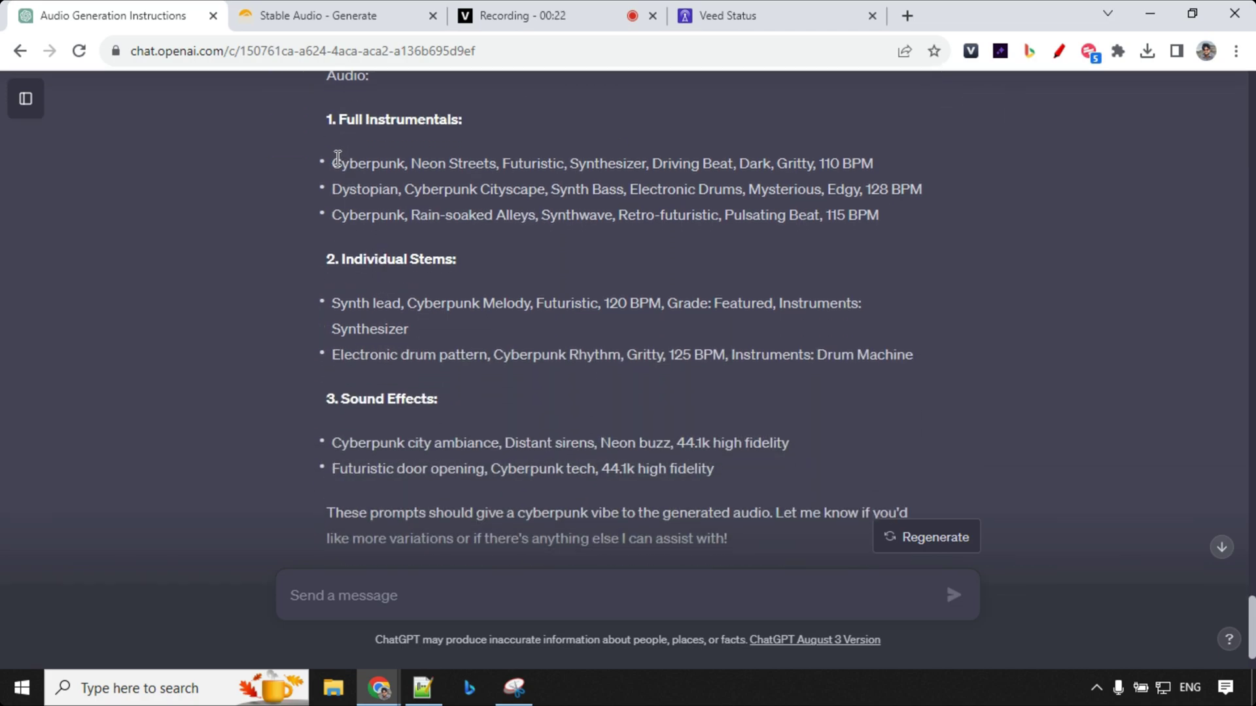
left_click_drag(337, 158, 458, 163)
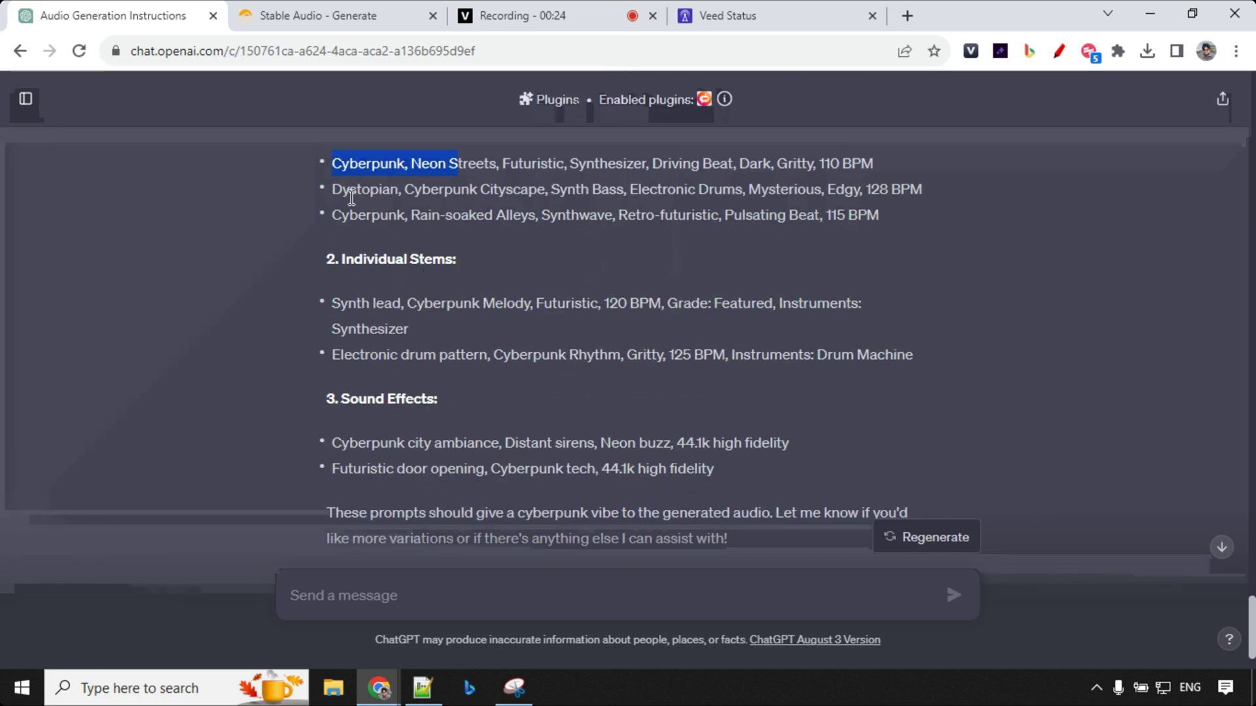
left_click_drag(334, 189, 523, 189)
left_click(325, 13)
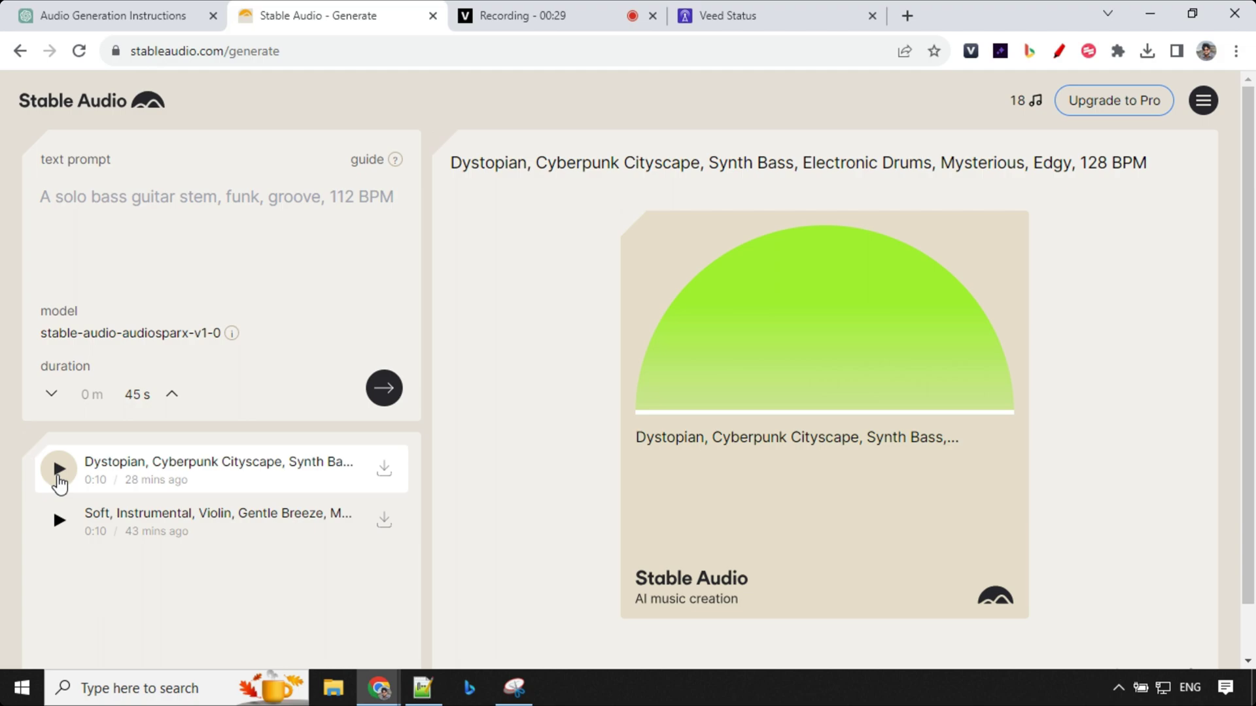
Step: Play the Dystopian, Cyberpunk Cityscape track from the history list
left_click(59, 471)
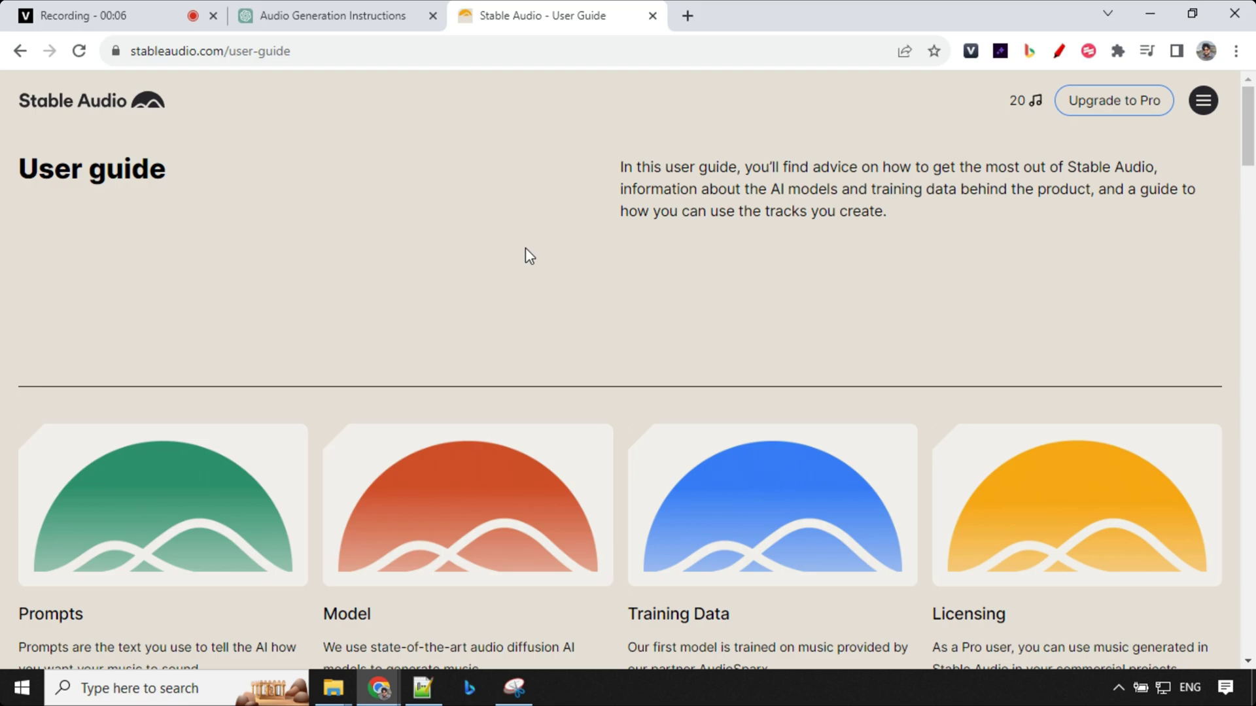
Step: Scroll the user guide past the Prompts tip cards to the Full instrumentals examples
scroll(525, 249, "down", 4)
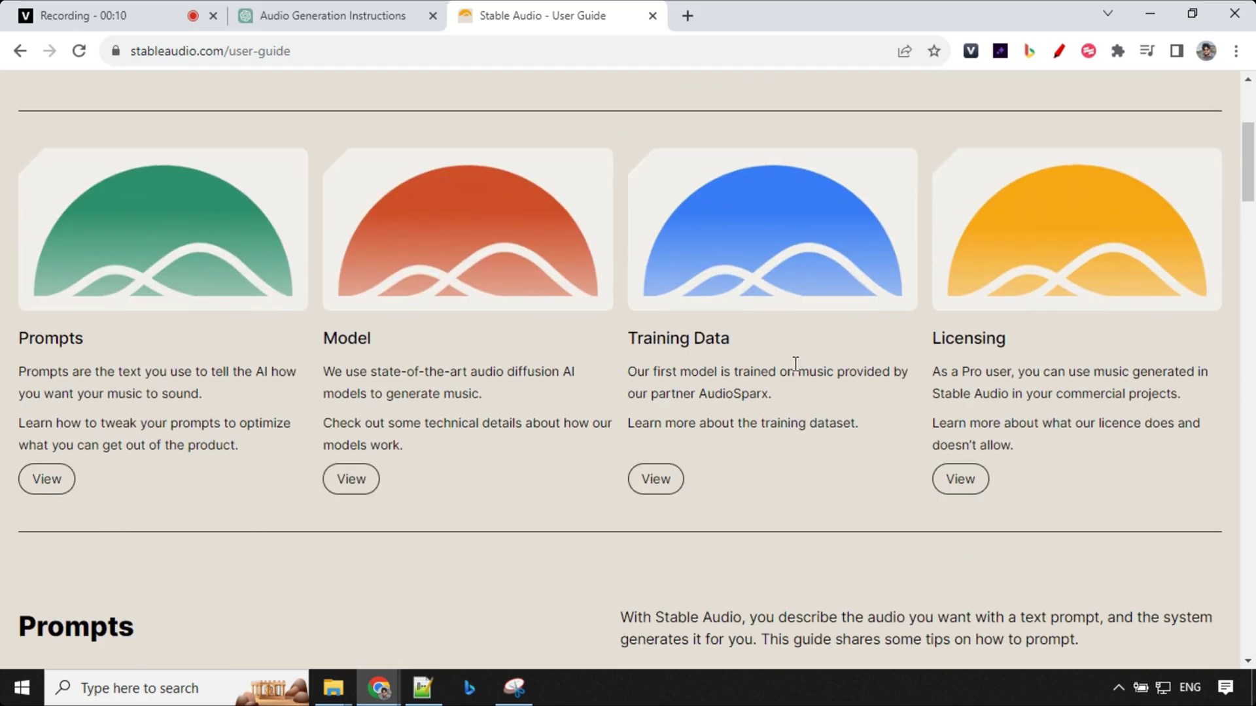
scroll(1000, 389, "down", 3)
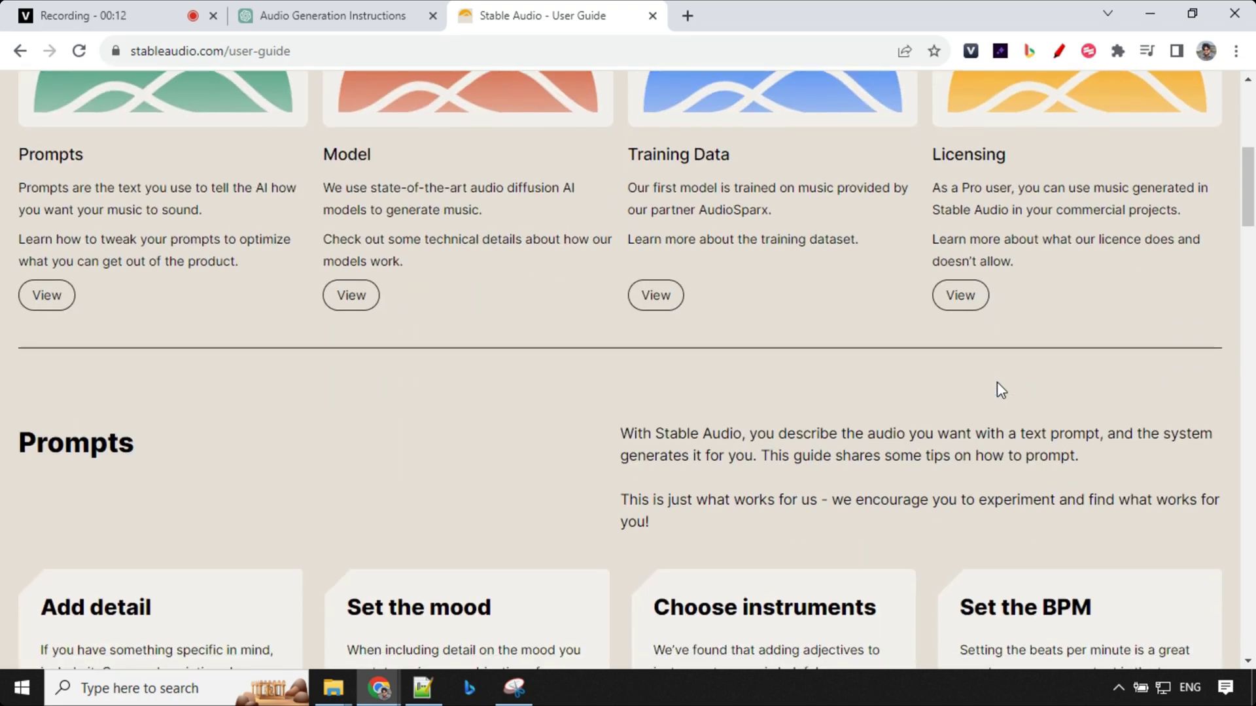
scroll(999, 389, "down", 1)
scroll(1000, 389, "down", 3)
scroll(999, 389, "down", 1)
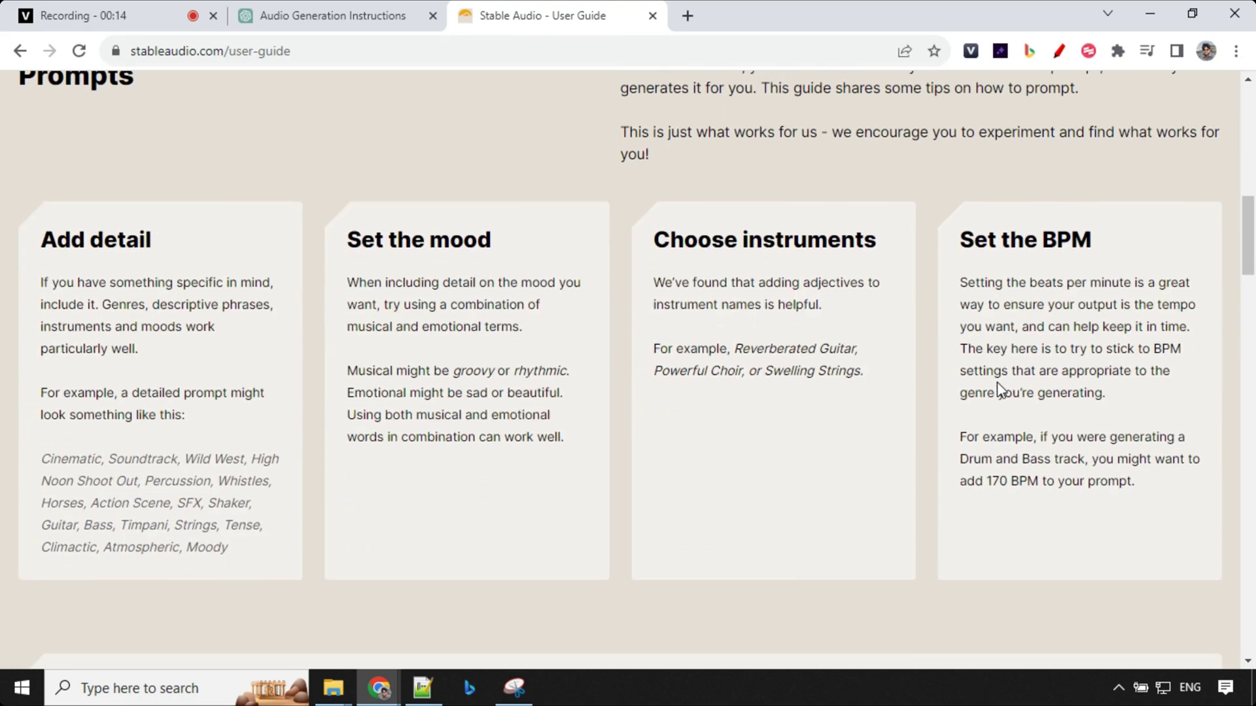
scroll(997, 386, "up", 1)
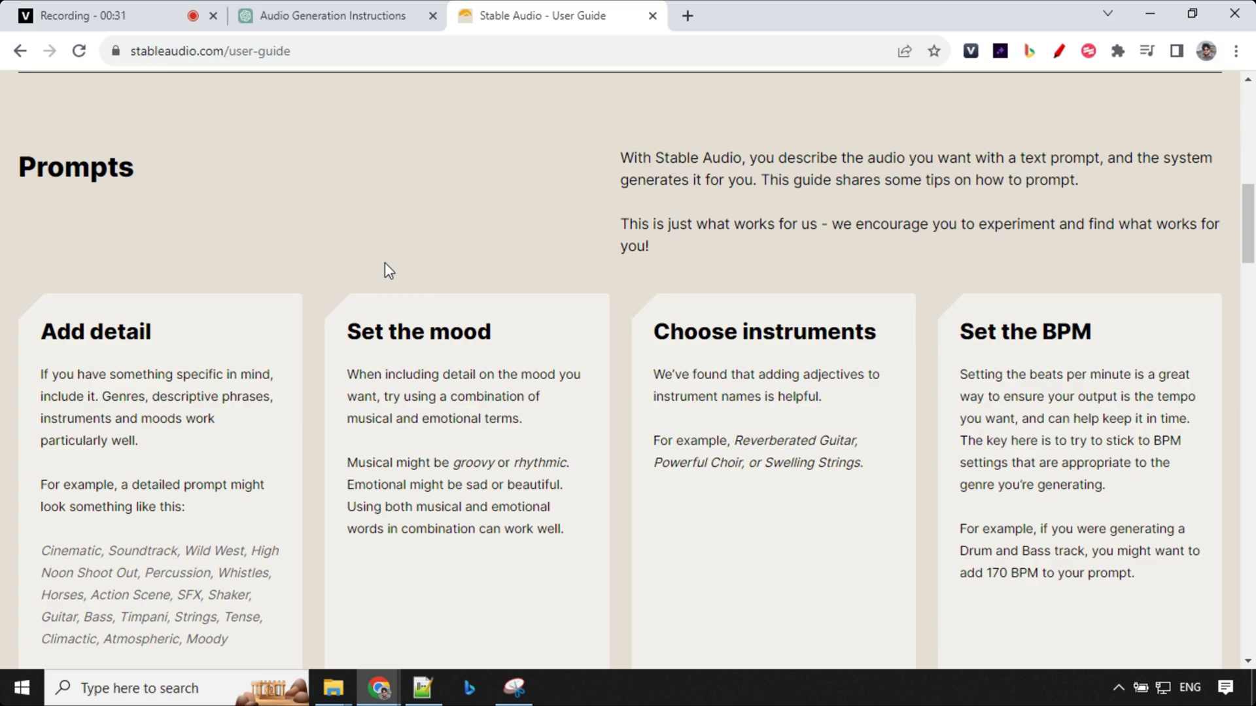
scroll(385, 264, "down", 1)
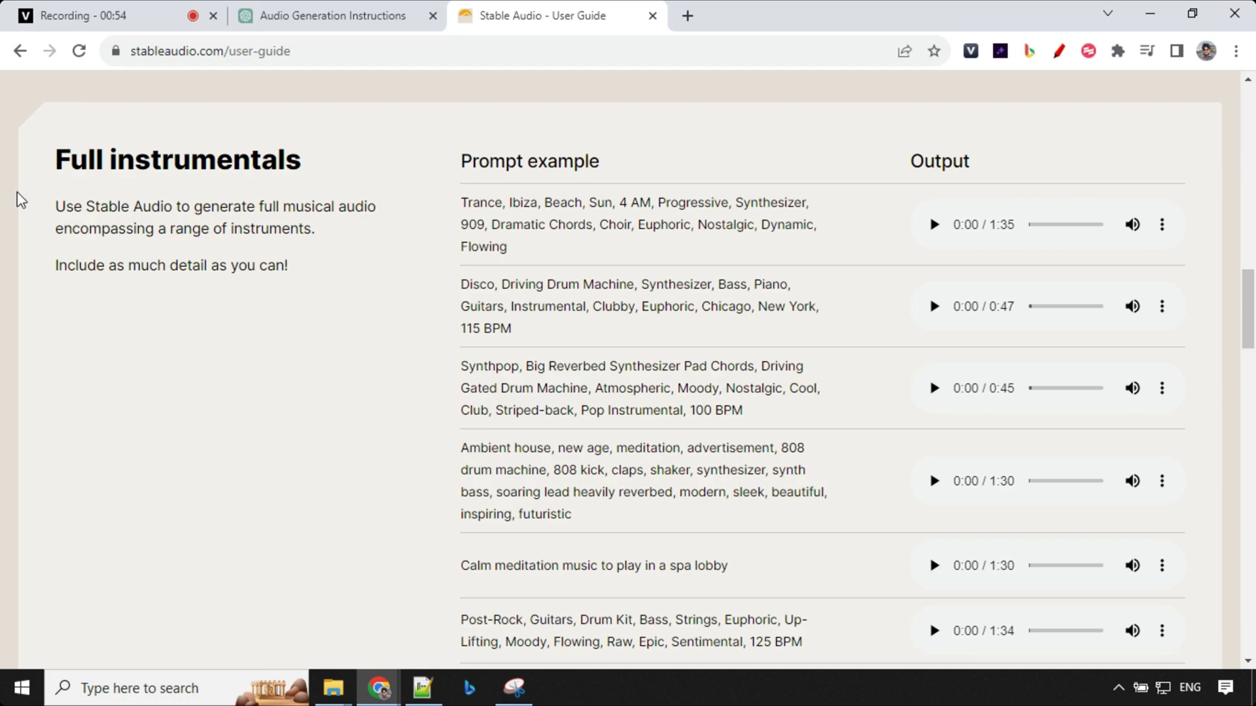
Step: Play the guide's Disco example track, then stop it
left_click(934, 307)
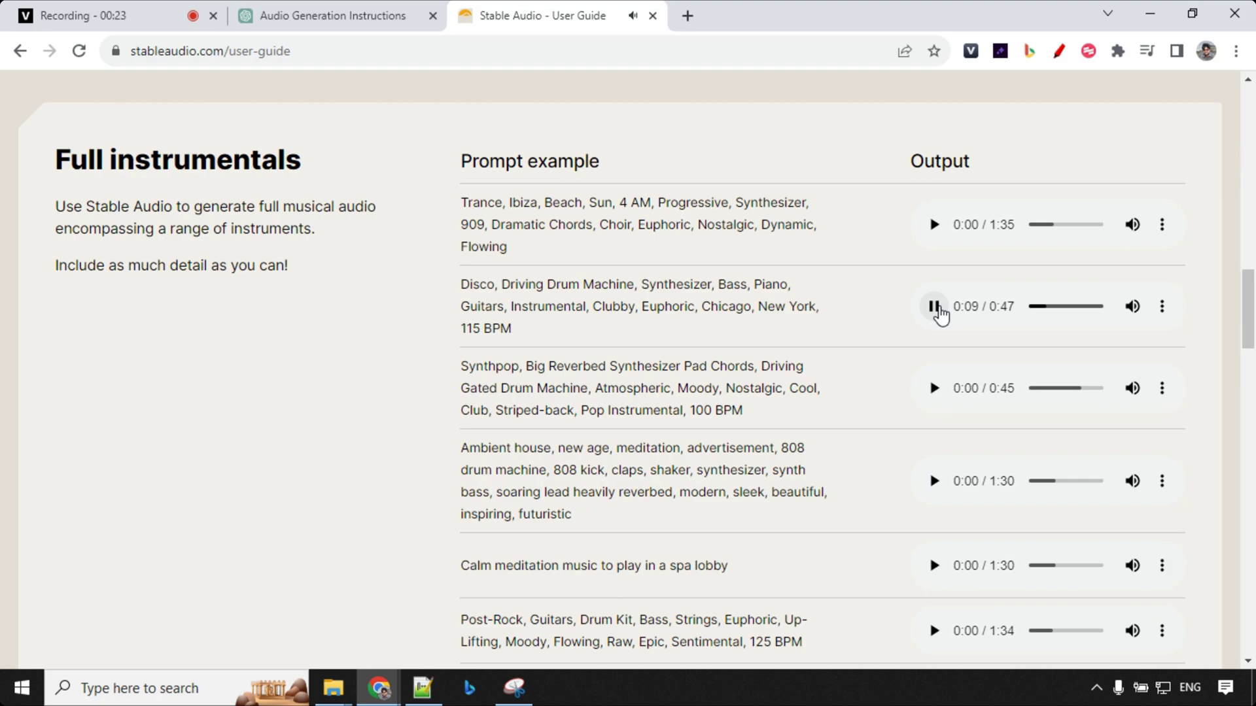
scroll(939, 311, "down", 3)
left_click(934, 386)
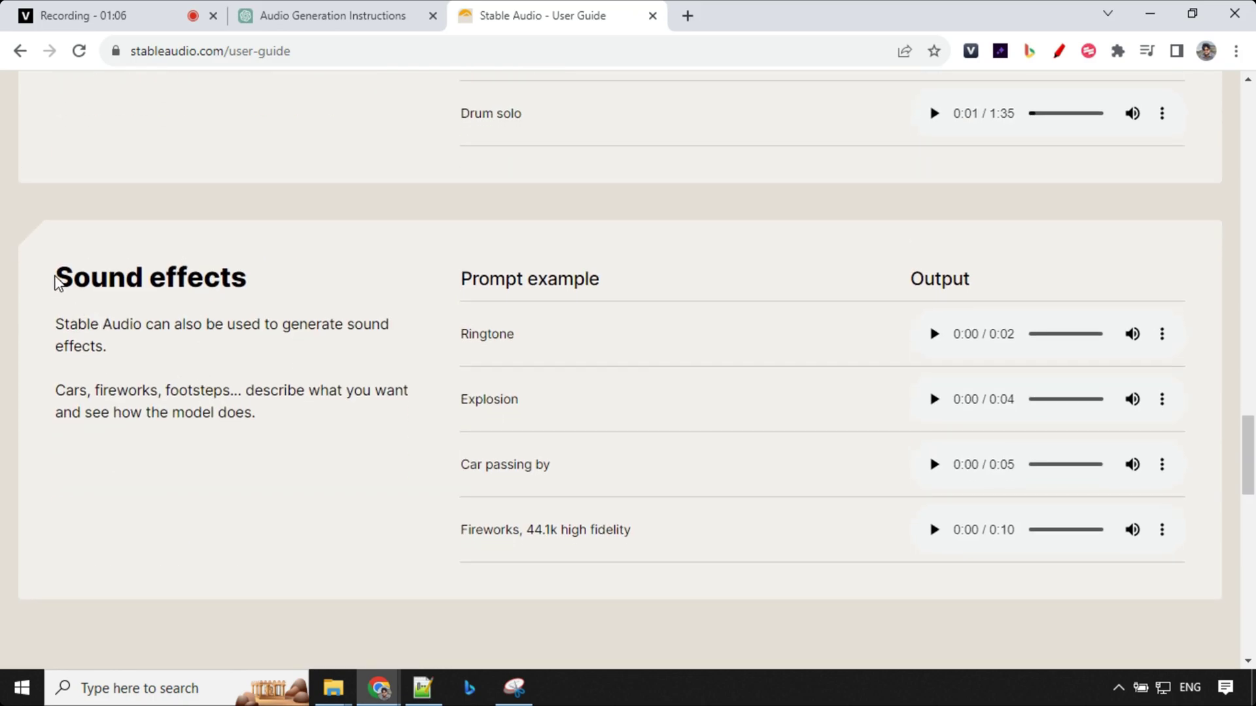
Step: Highlight the Sound effects heading and play the Ringtone, Car passing by and Fireworks examples
left_click_drag(56, 275, 245, 275)
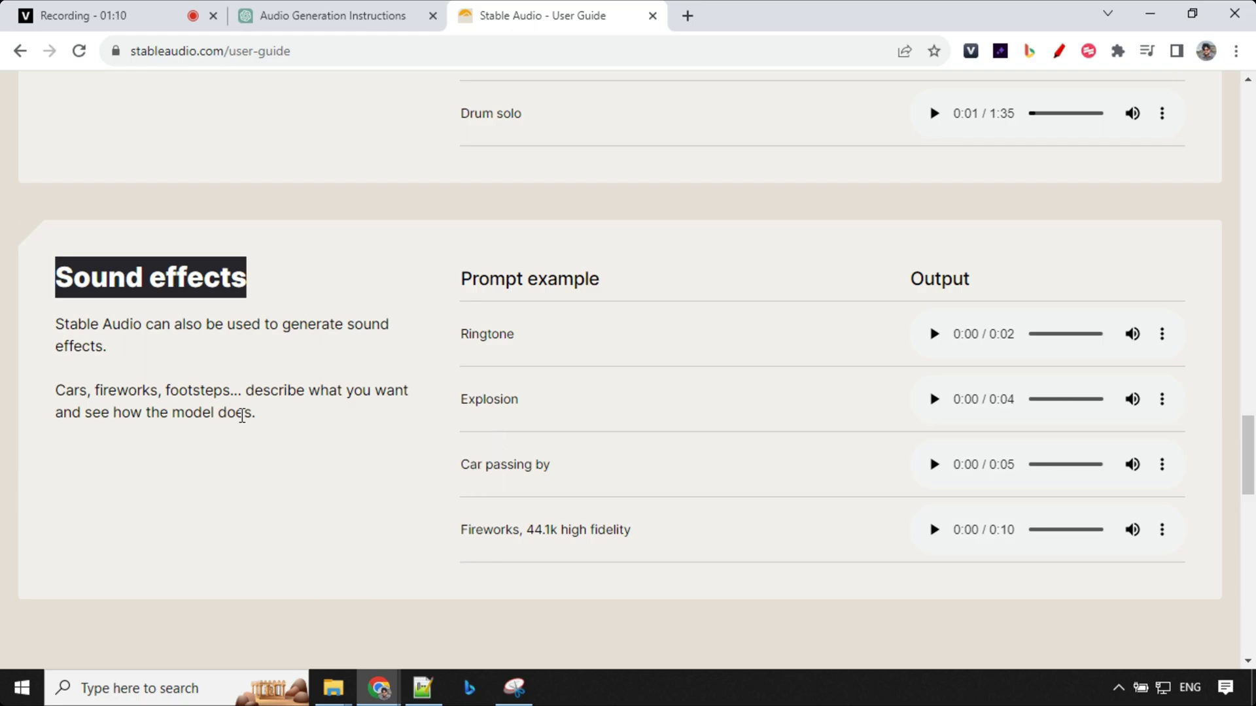
scroll(241, 415, "up", 1)
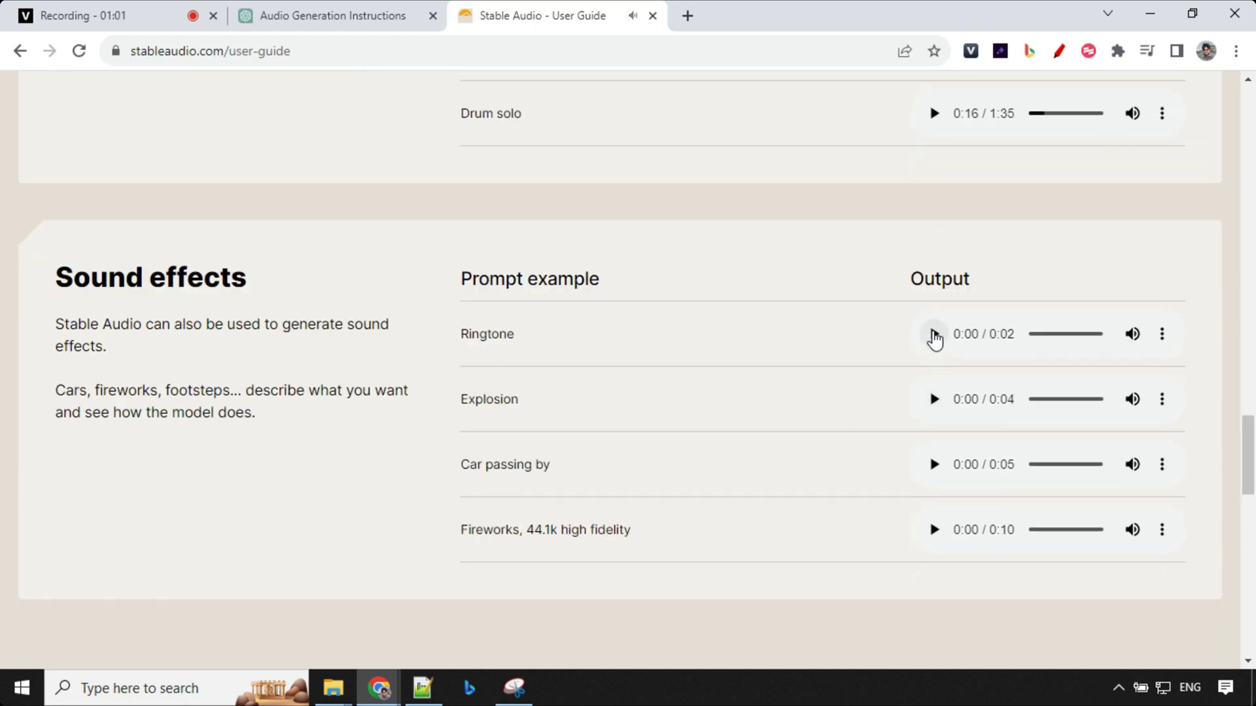
left_click(934, 333)
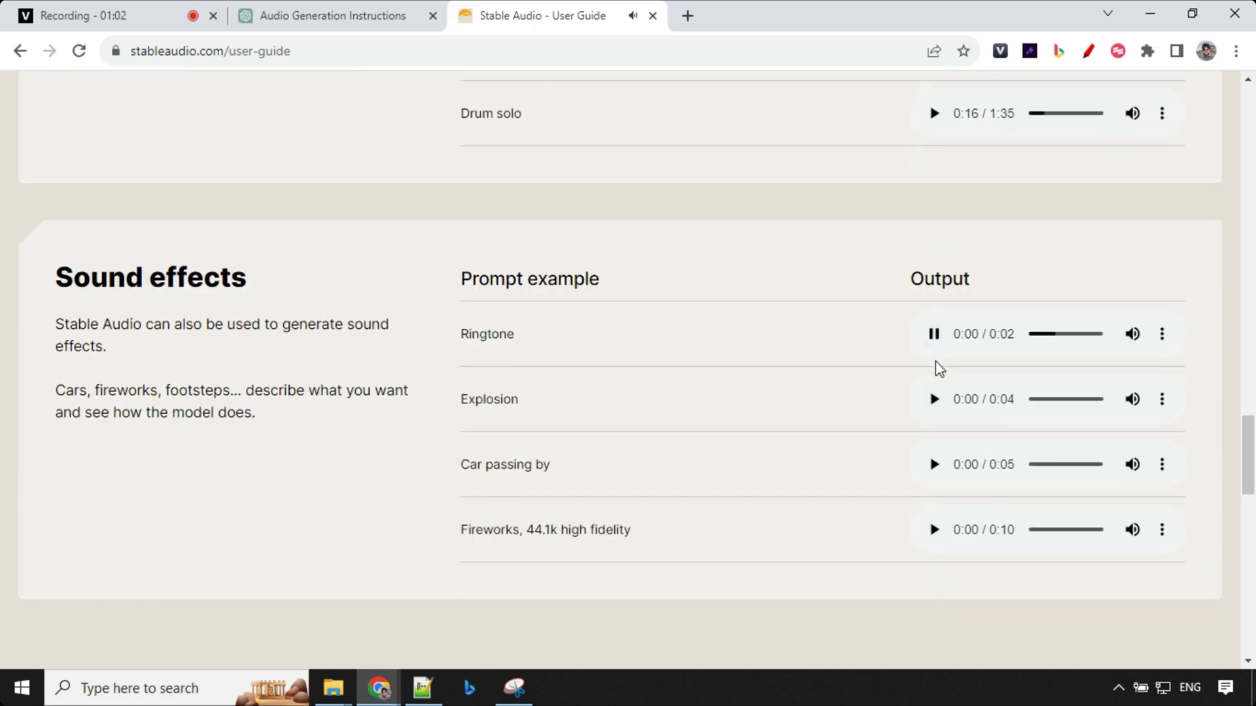
left_click(934, 464)
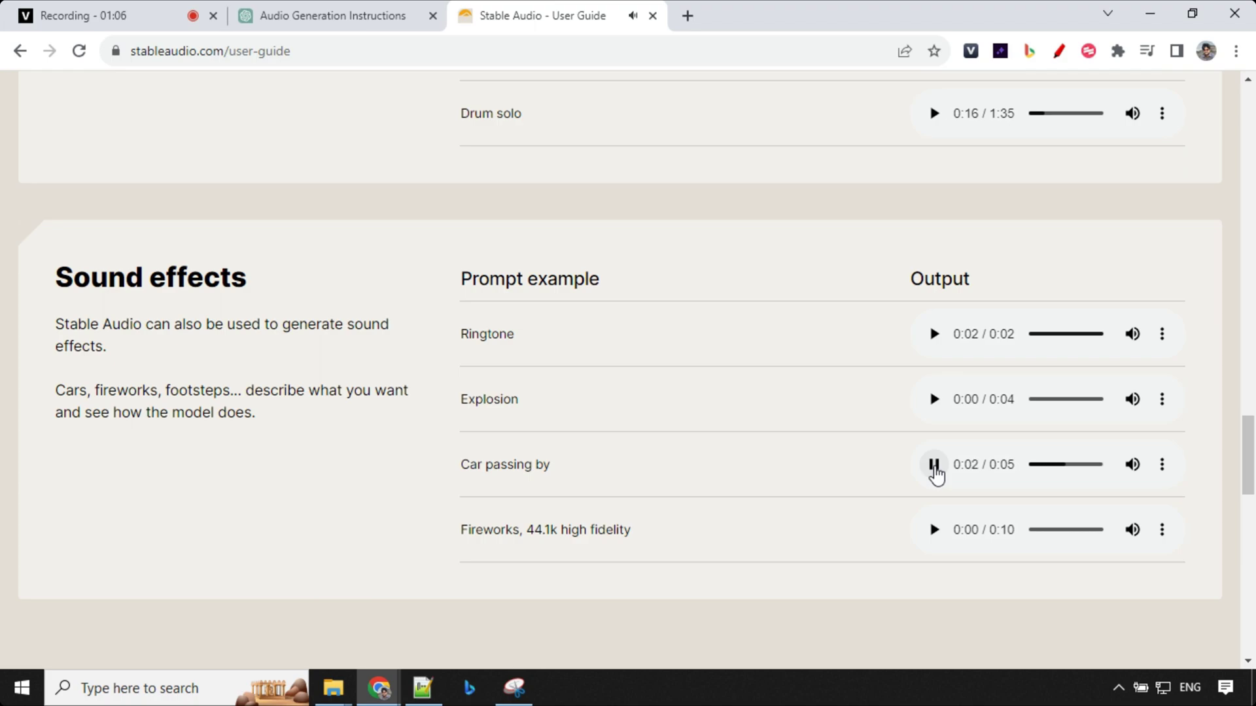
left_click(934, 531)
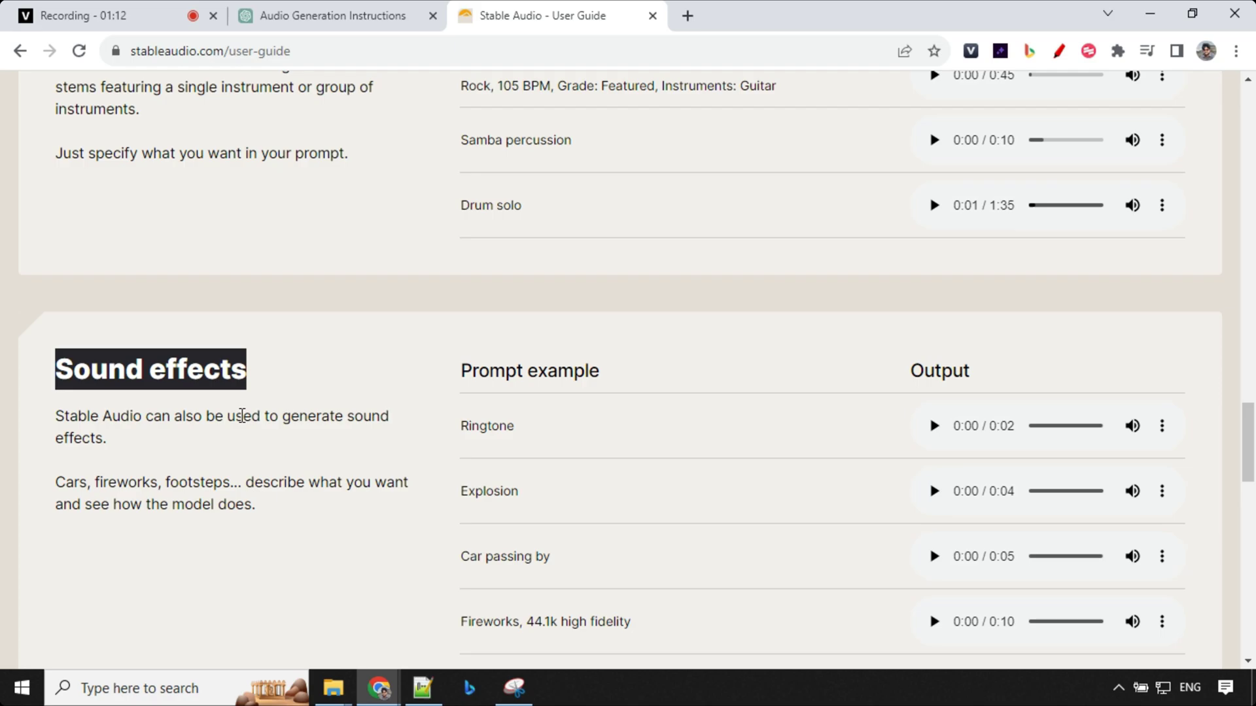
Step: Clear the heading highlight, then open the Stable Audio FAQs page and scroll through it
scroll(242, 415, "up", 1)
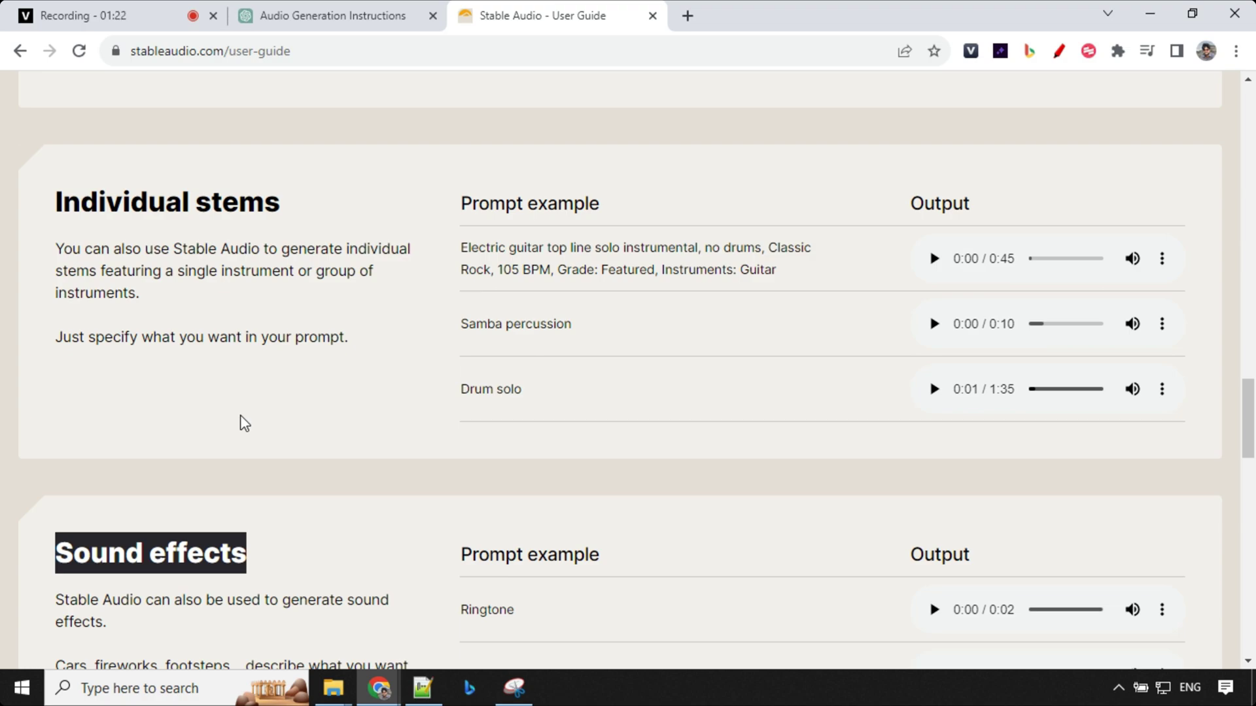
scroll(244, 423, "down", 4)
left_click(104, 310)
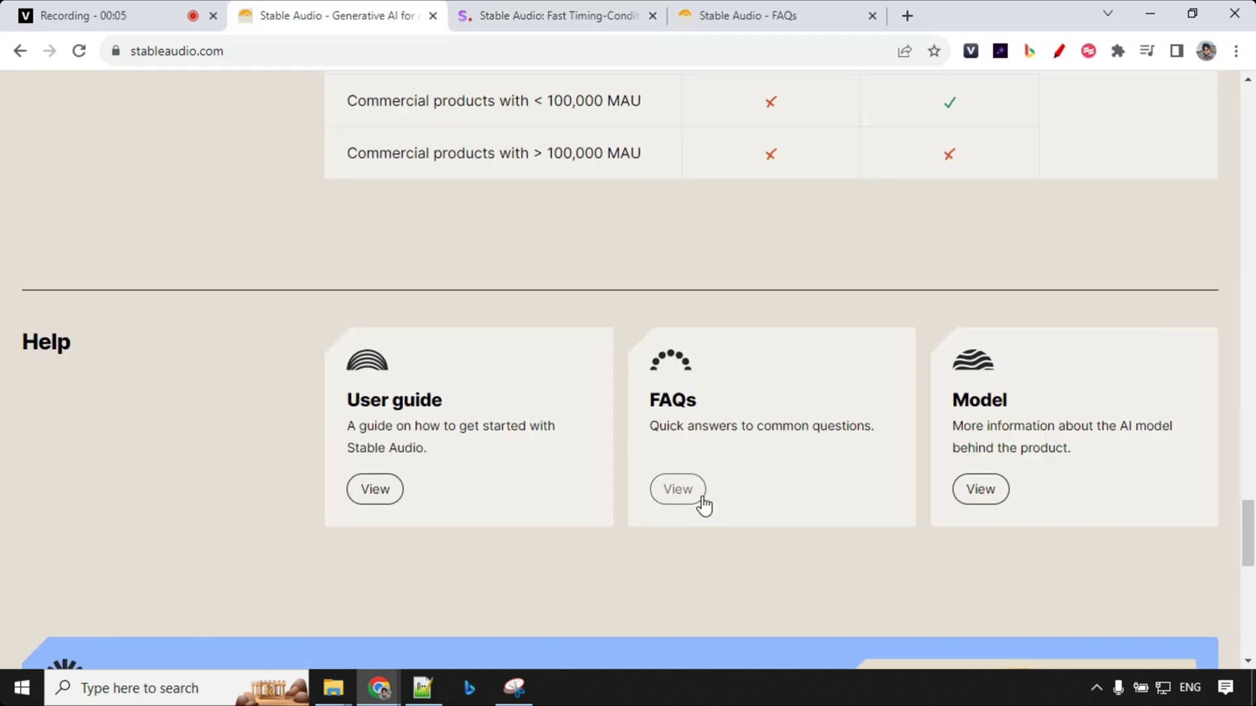
left_click(803, 5)
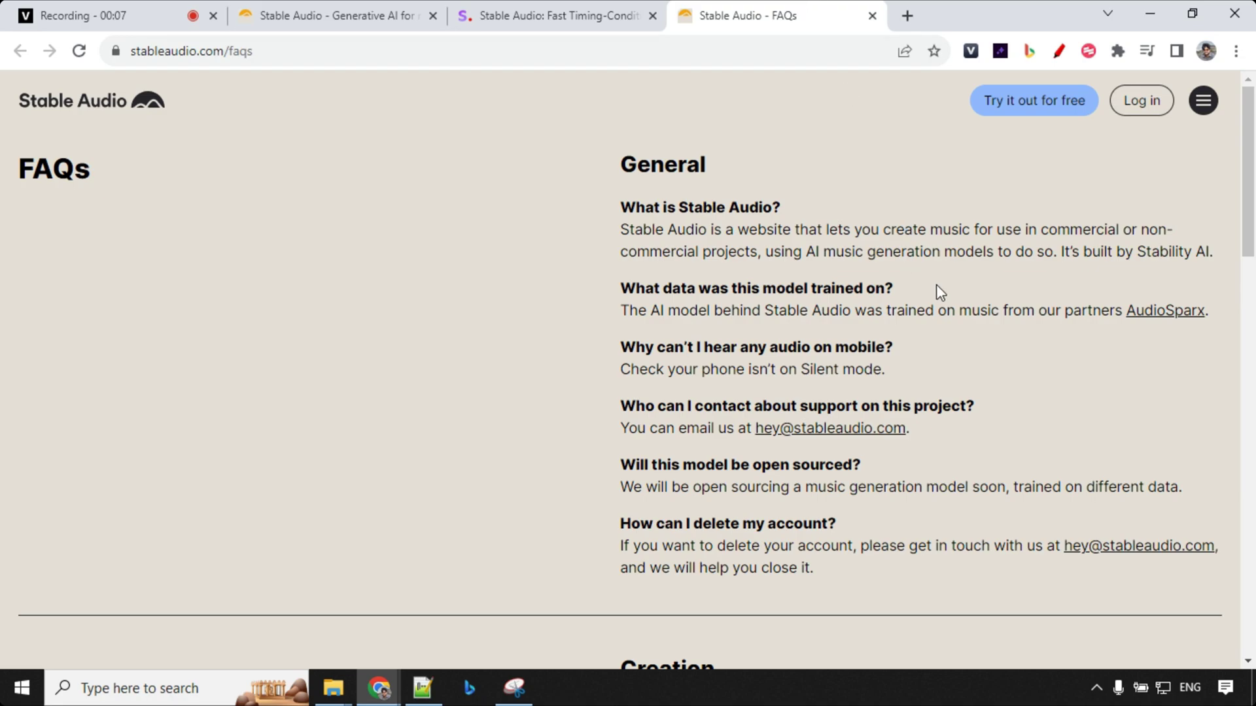
scroll(1030, 315, "down", 2)
scroll(1030, 315, "down", 2)
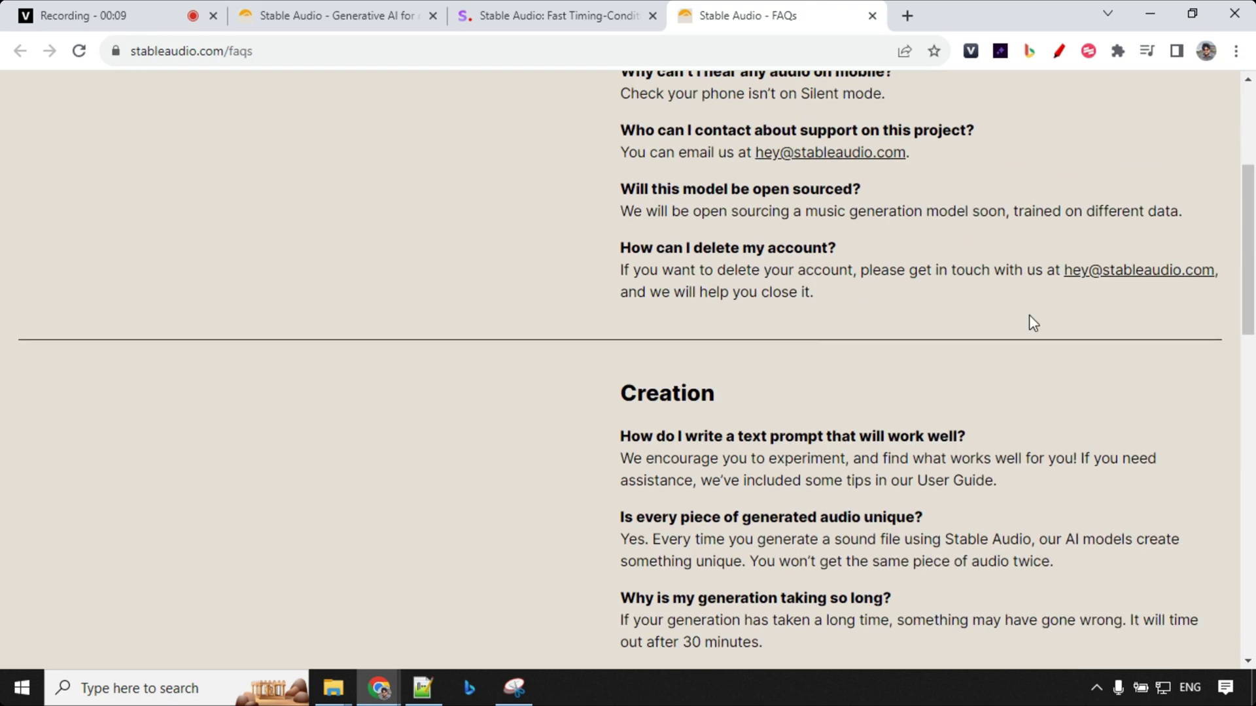
Step: Switch to the Stable Audio research article and scroll down to its Dataset section
left_click(534, 17)
scroll(669, 425, "up", 2)
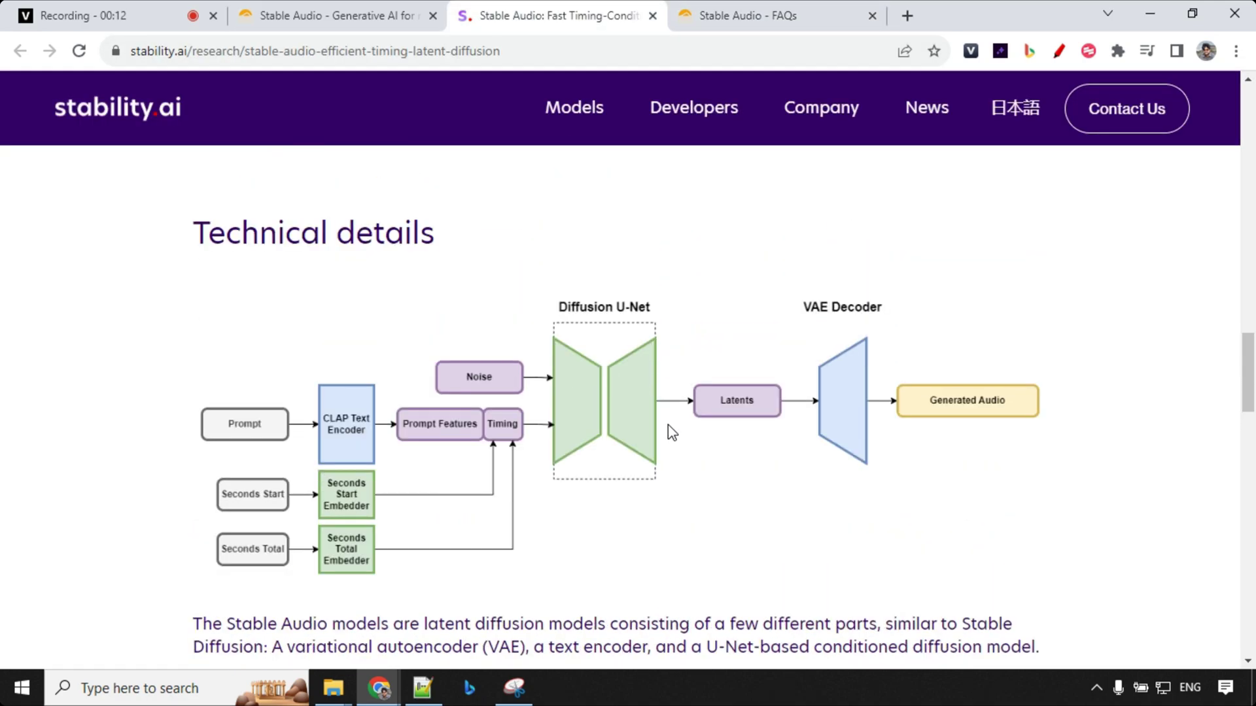
scroll(668, 423, "down", 1)
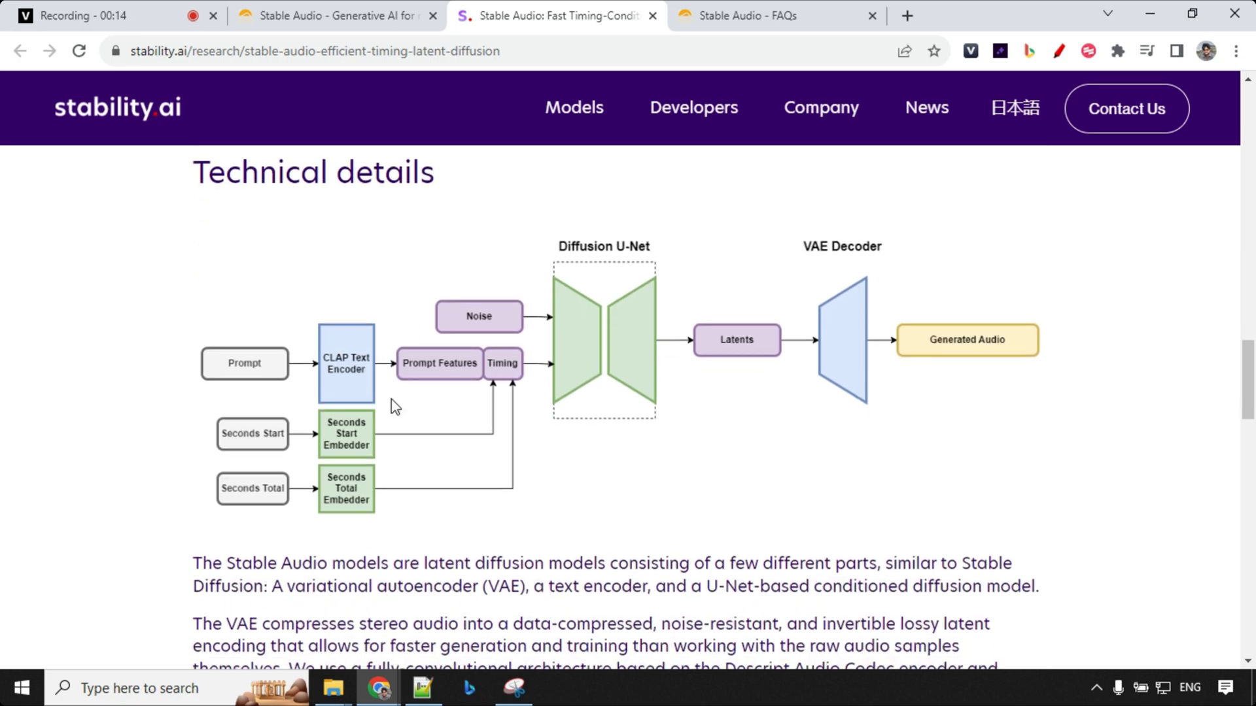
scroll(461, 396, "down", 2)
scroll(462, 396, "down", 6)
scroll(462, 397, "down", 4)
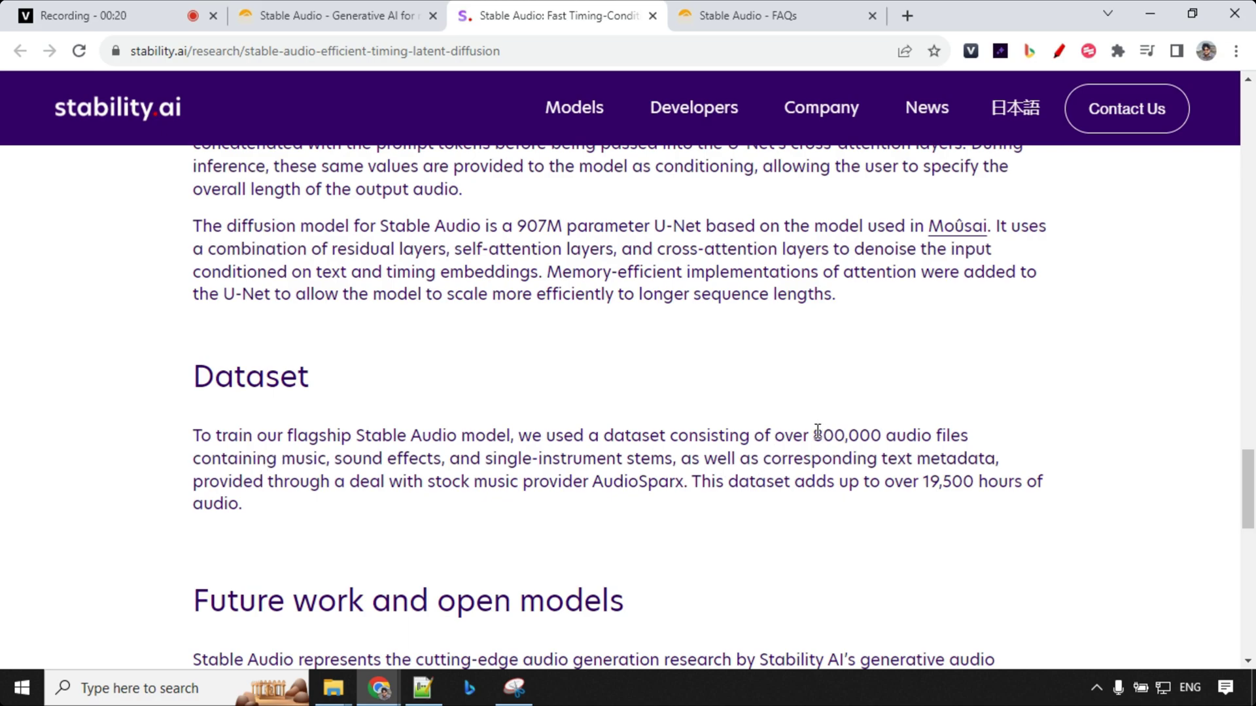
Step: Highlight the dataset figures: 800,000 audio files, 19,500 hours, and provider AudioSparx
left_click_drag(813, 436, 885, 437)
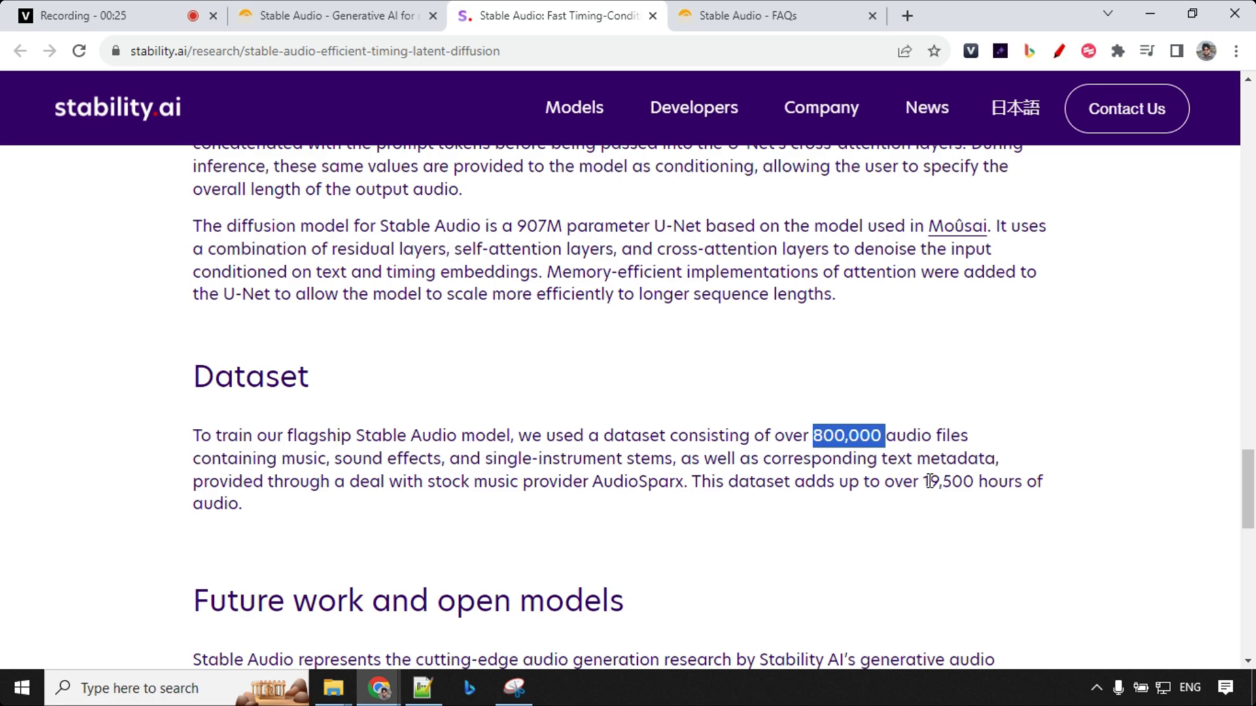
left_click_drag(930, 482, 998, 483)
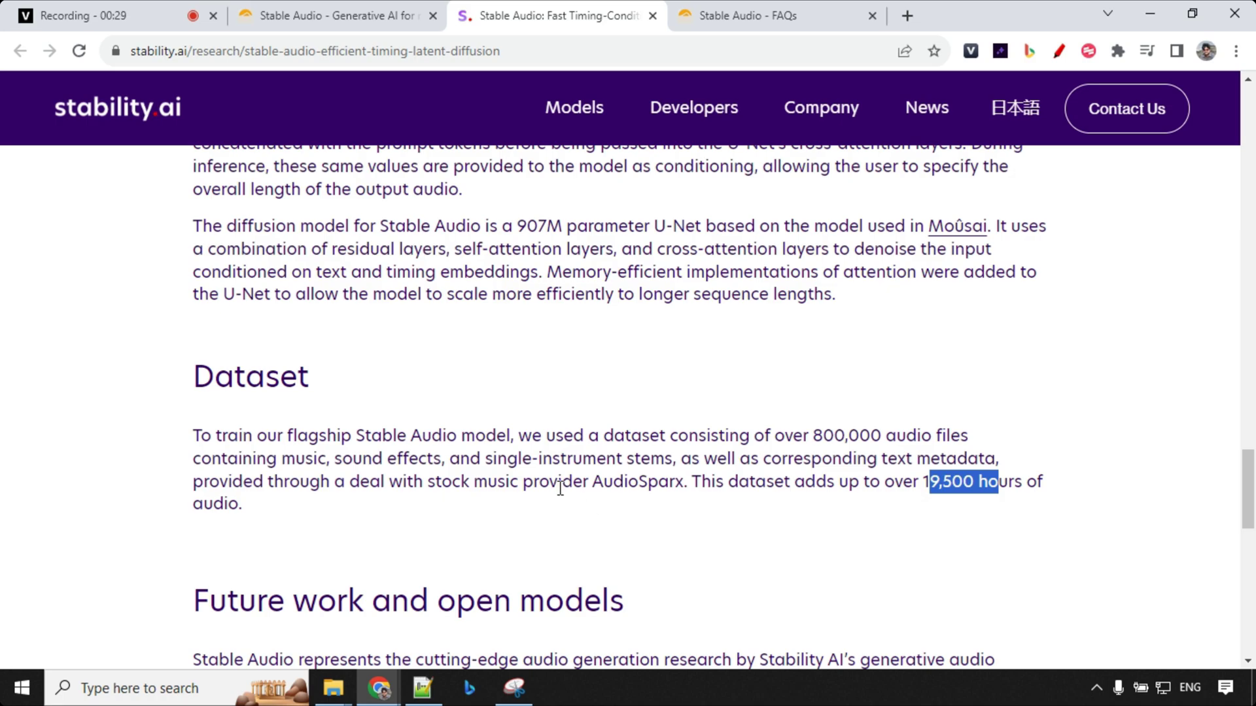
left_click_drag(592, 482, 671, 484)
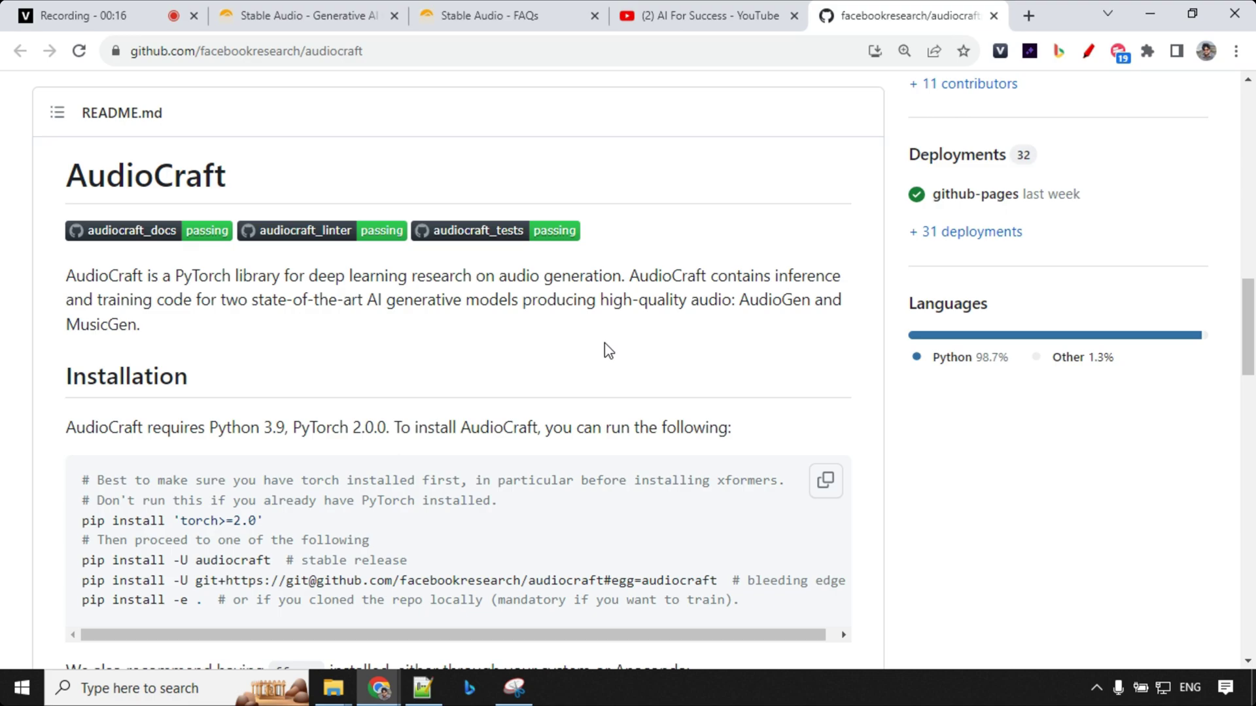
Step: Skim the AudioCraft README's Models list, glance at YouTube, then return to the FAQs
scroll(604, 344, "down", 6)
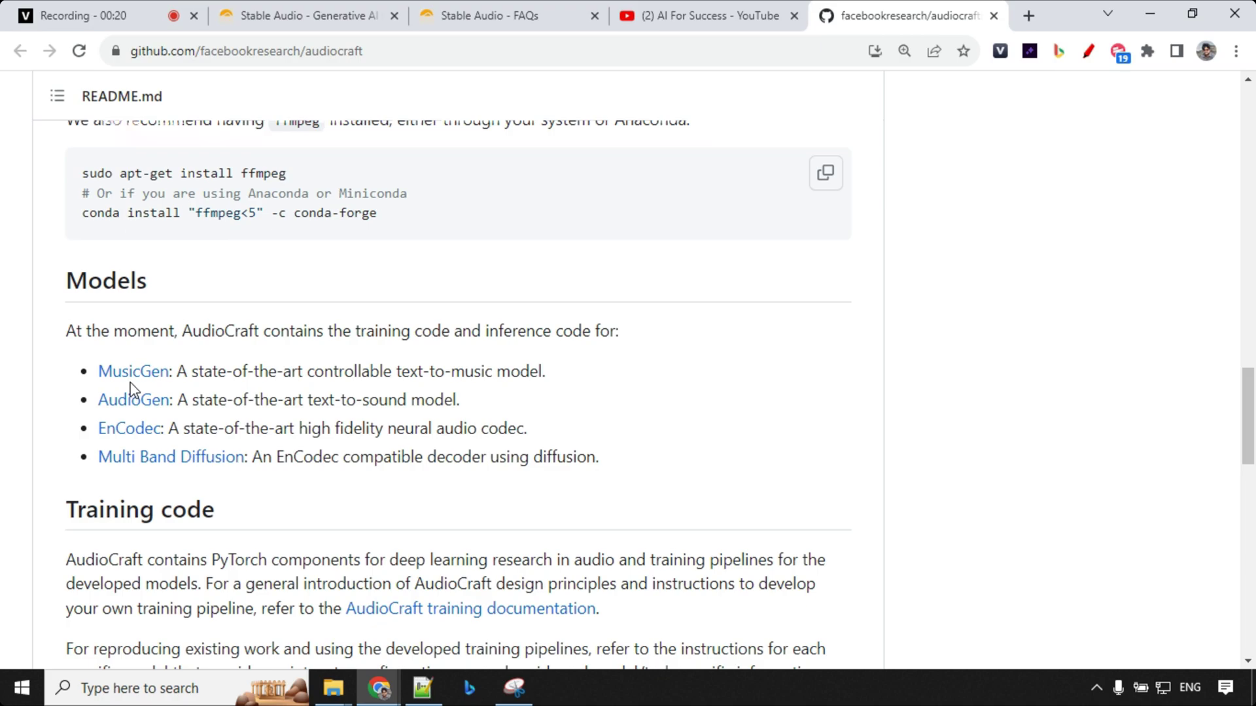
left_click(675, 13)
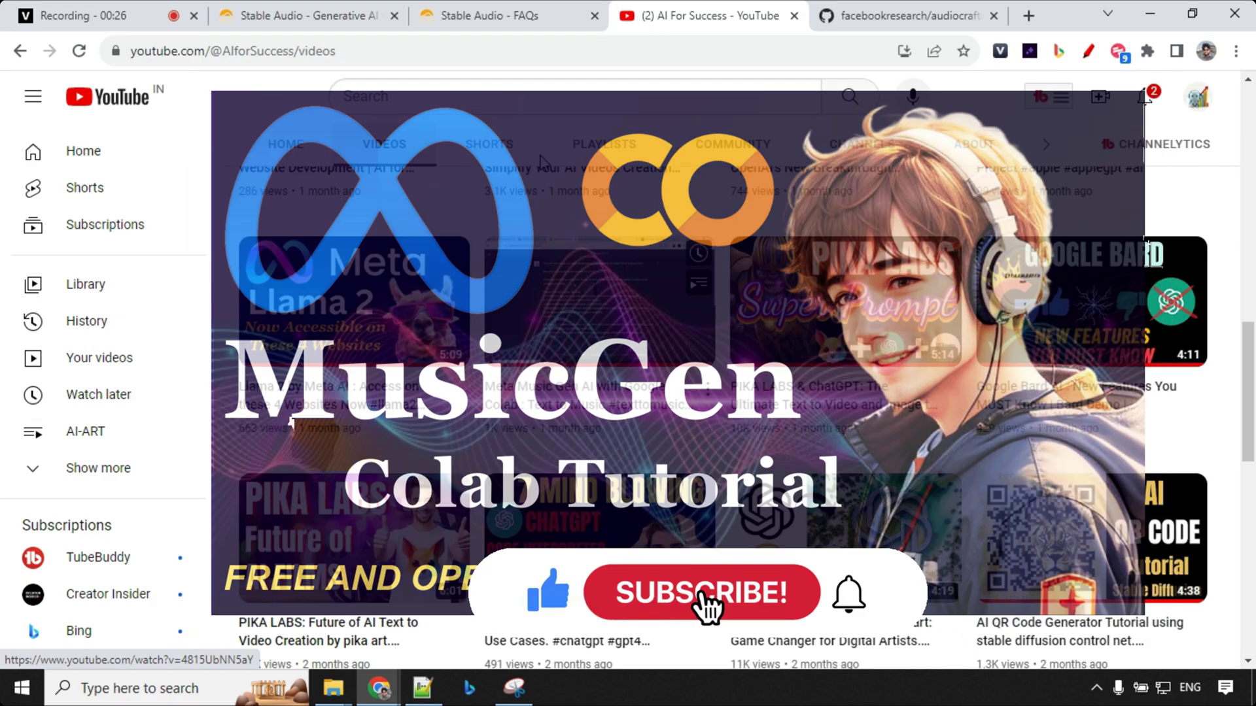
left_click(517, 14)
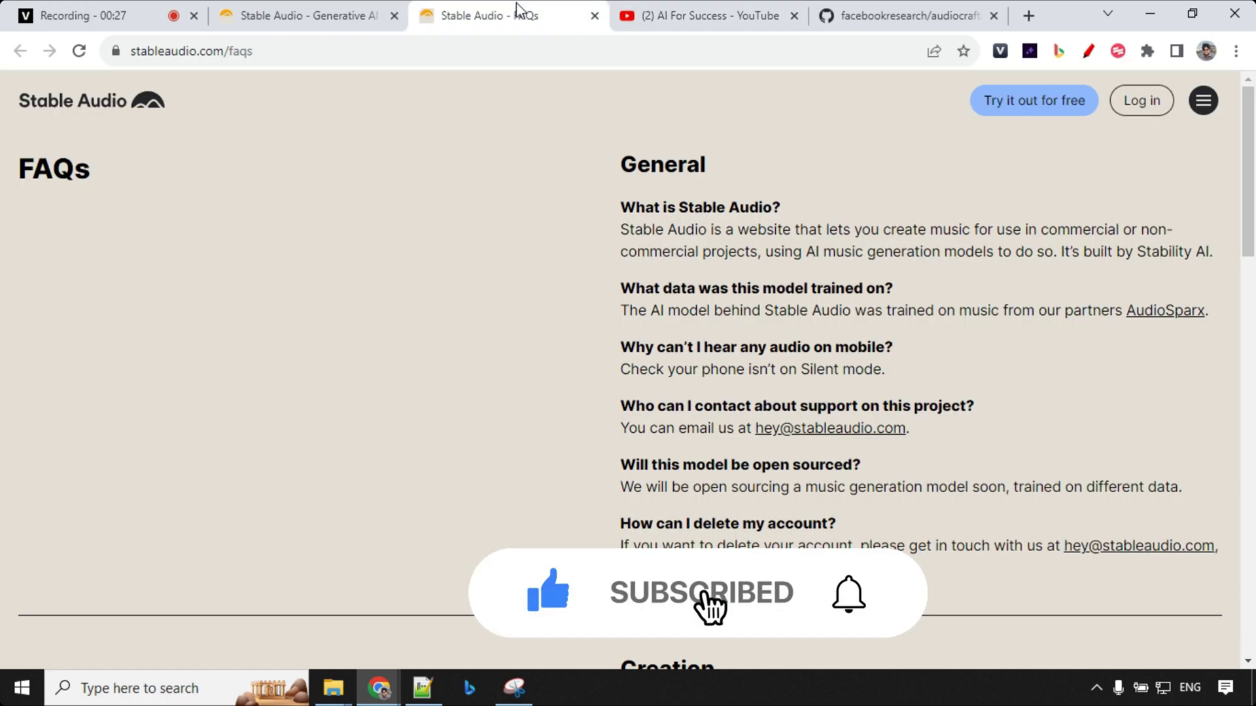